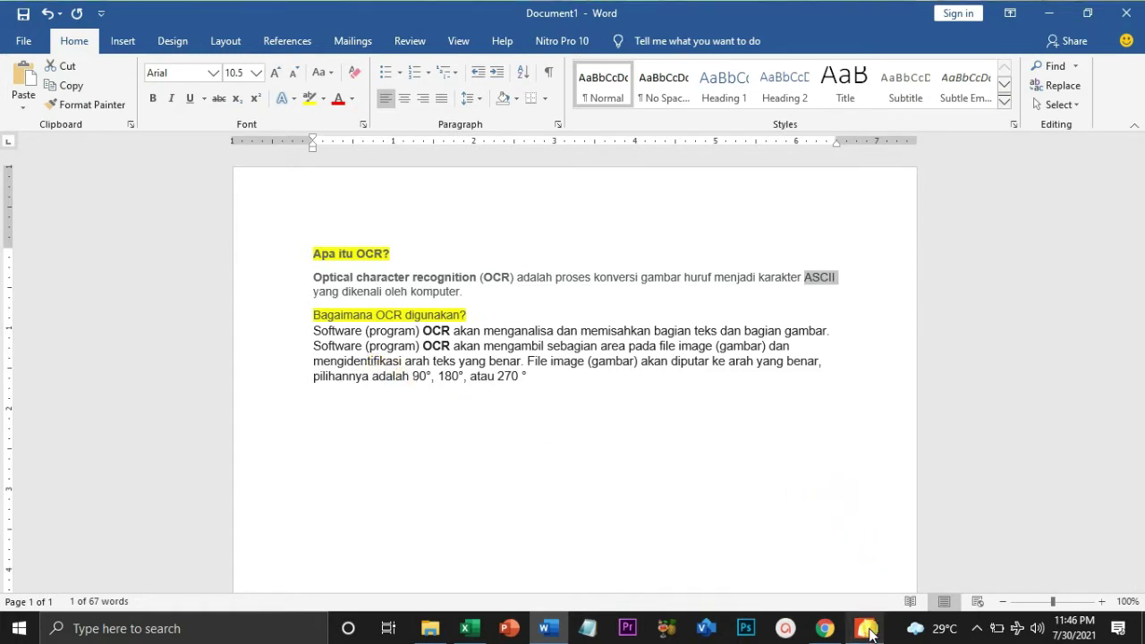
Step: Switch to Nitro Pro and show the List Nama document from the start of its first page
mouse_move(867, 630)
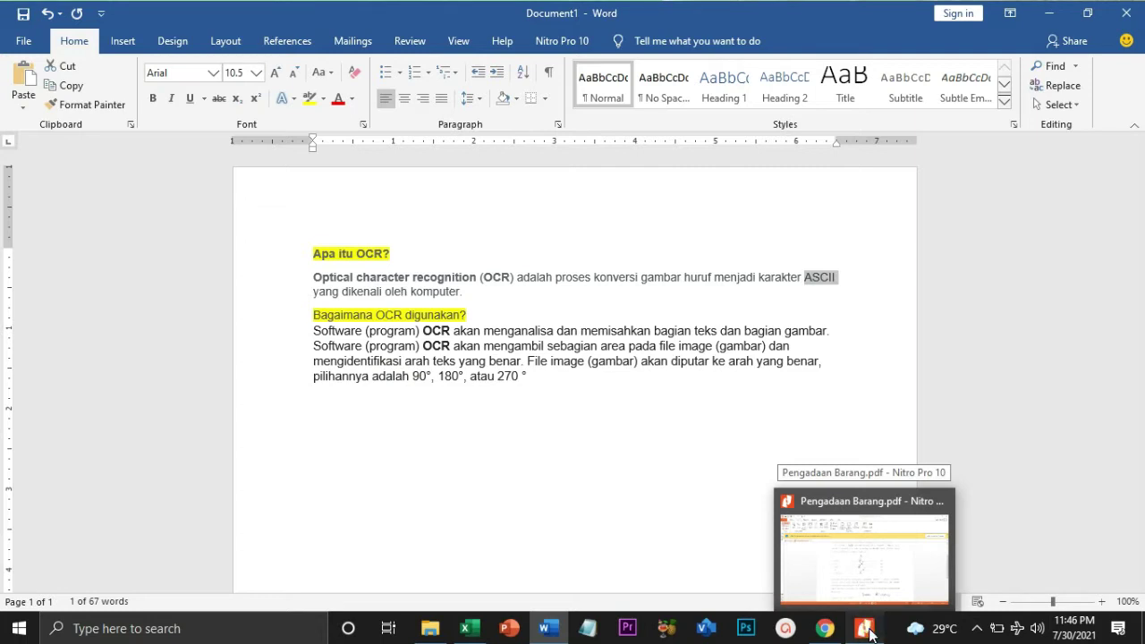
click(867, 631)
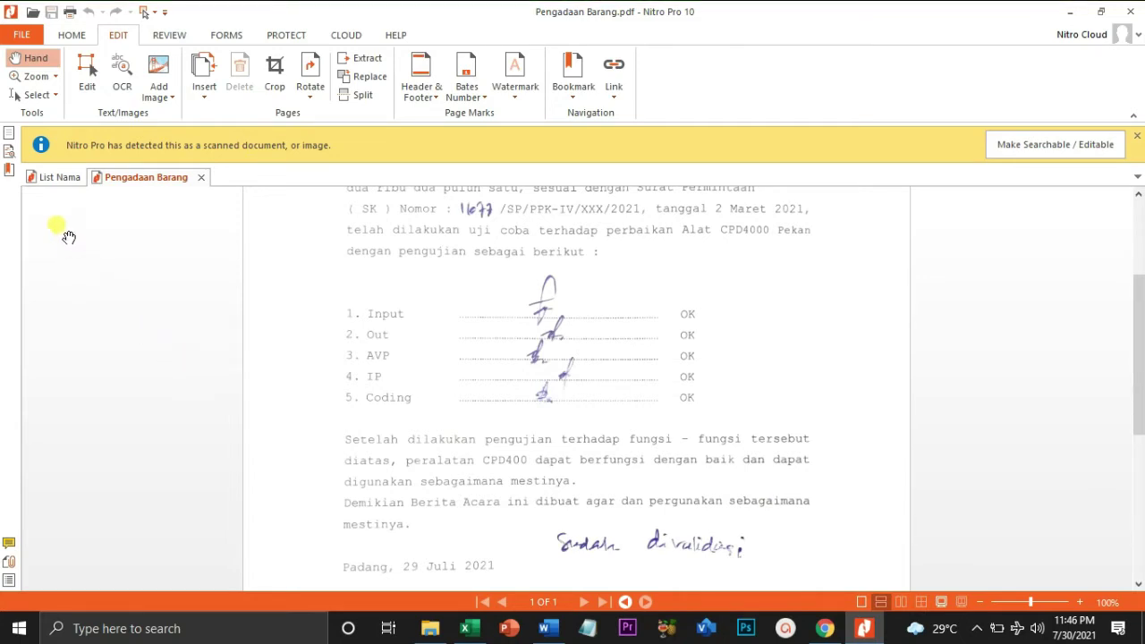
click(50, 179)
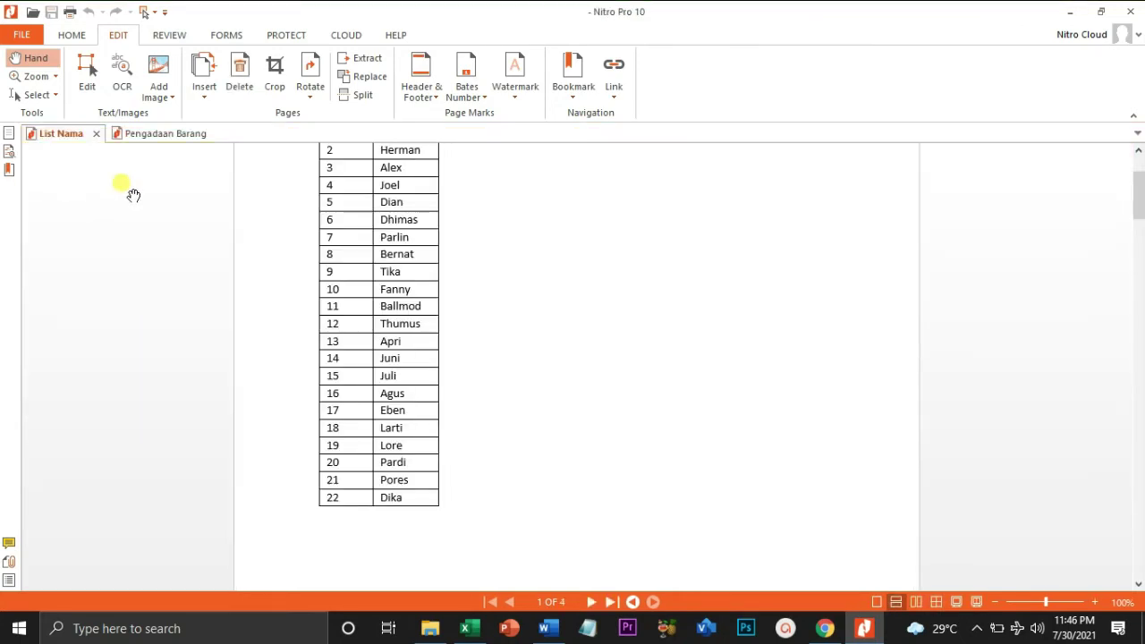
drag(1134, 189, 1141, 169)
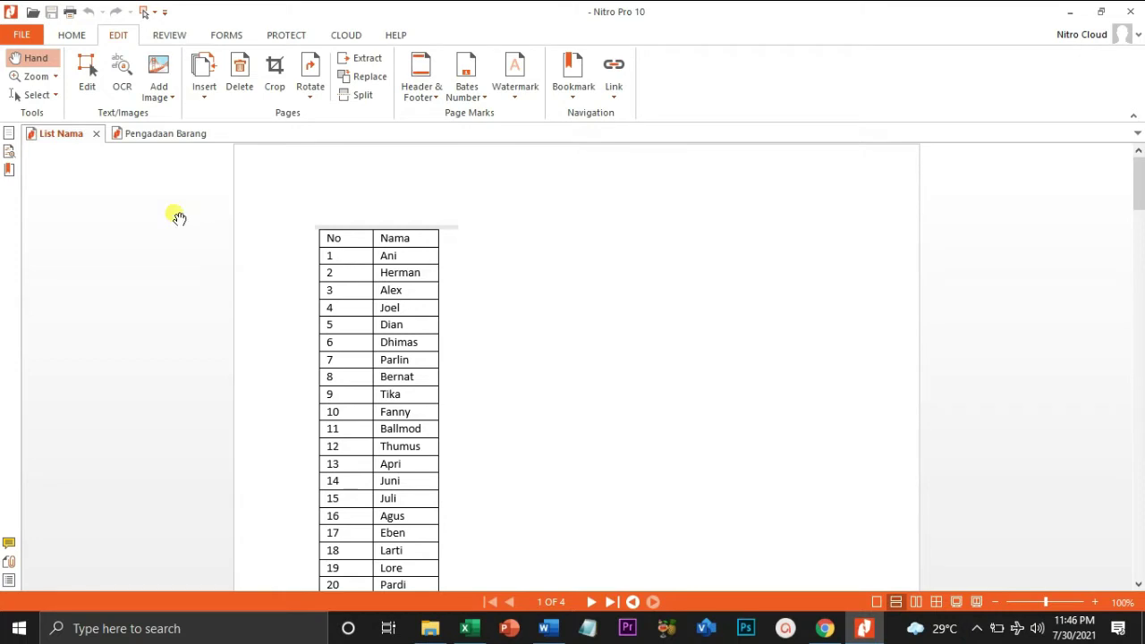
Step: Delete the scanned name table from page 1 as a single object and undo the deletion
click(87, 89)
click(378, 286)
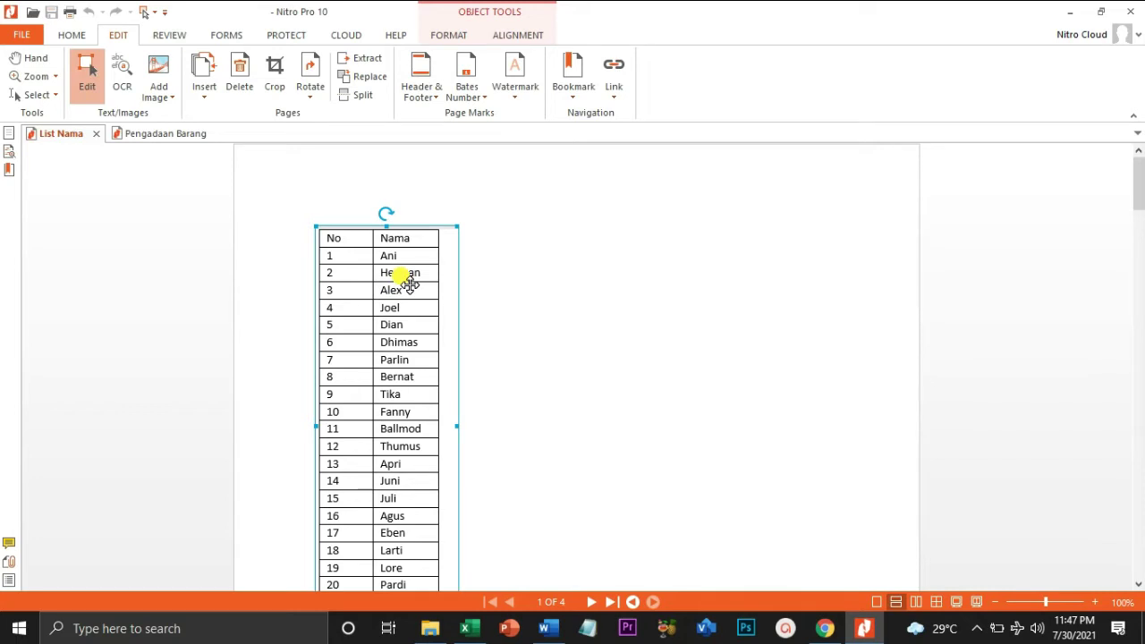
key(Delete)
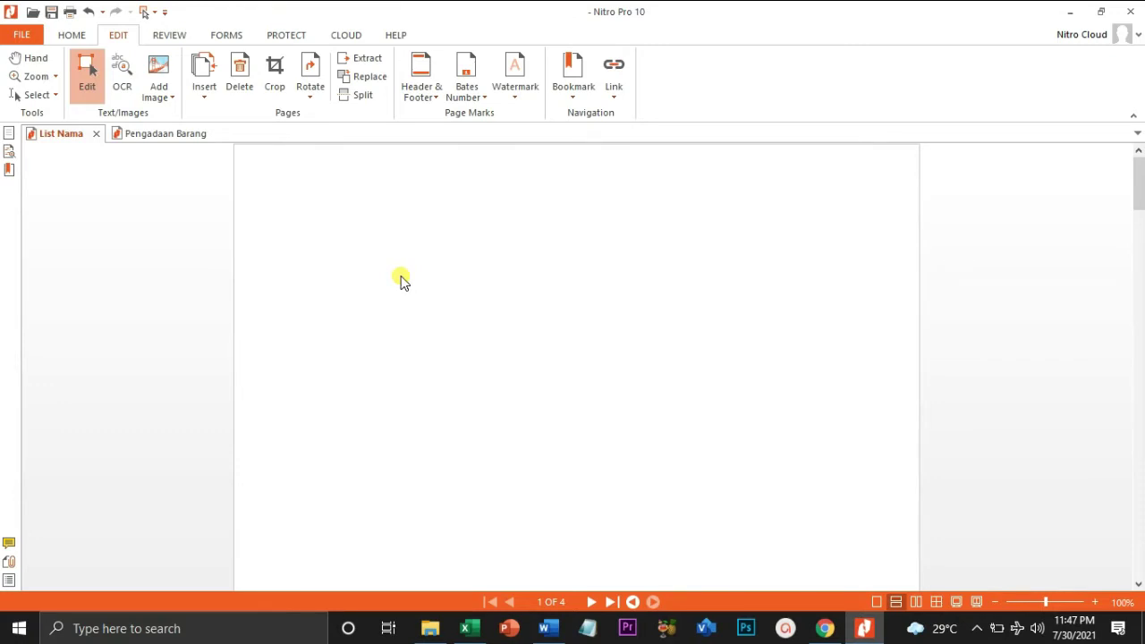
key(ctrl+z)
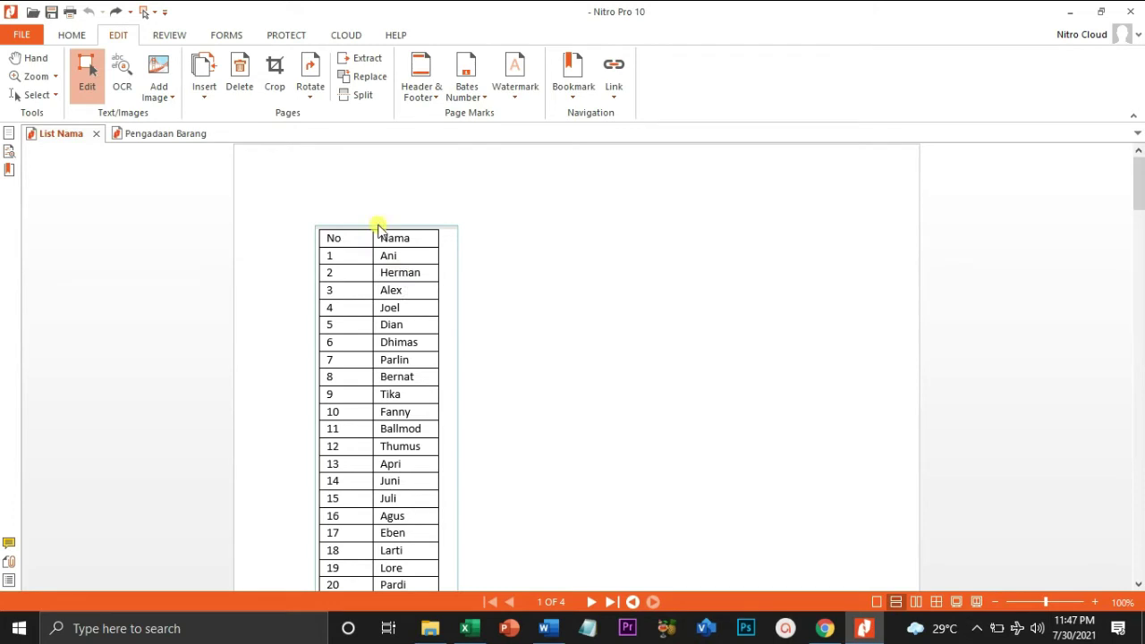
click(354, 184)
click(246, 86)
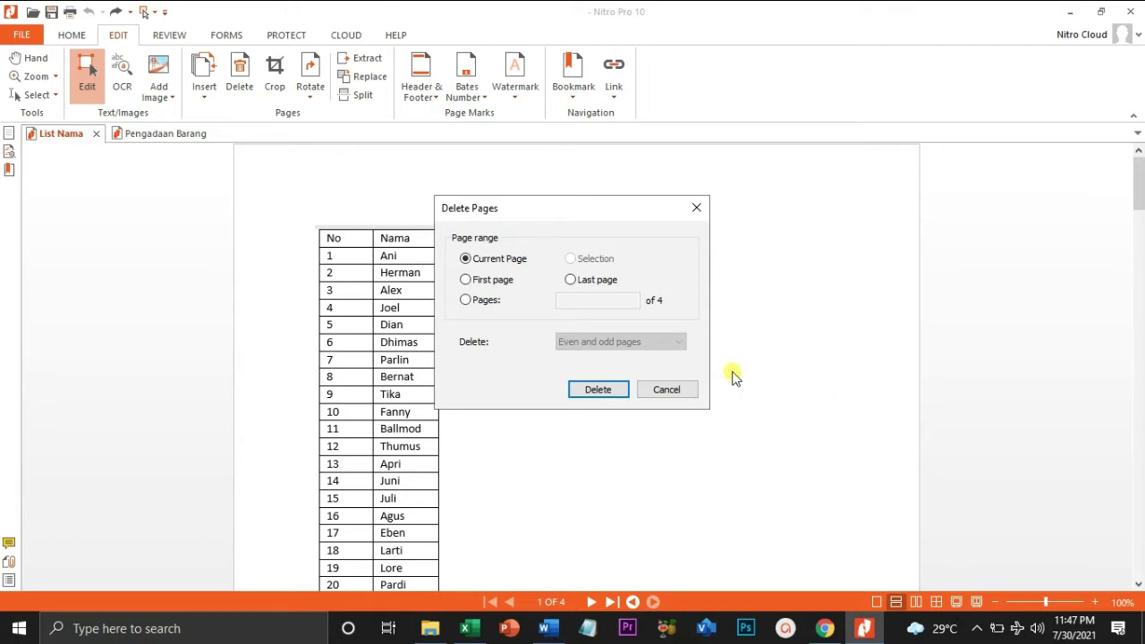
click(669, 391)
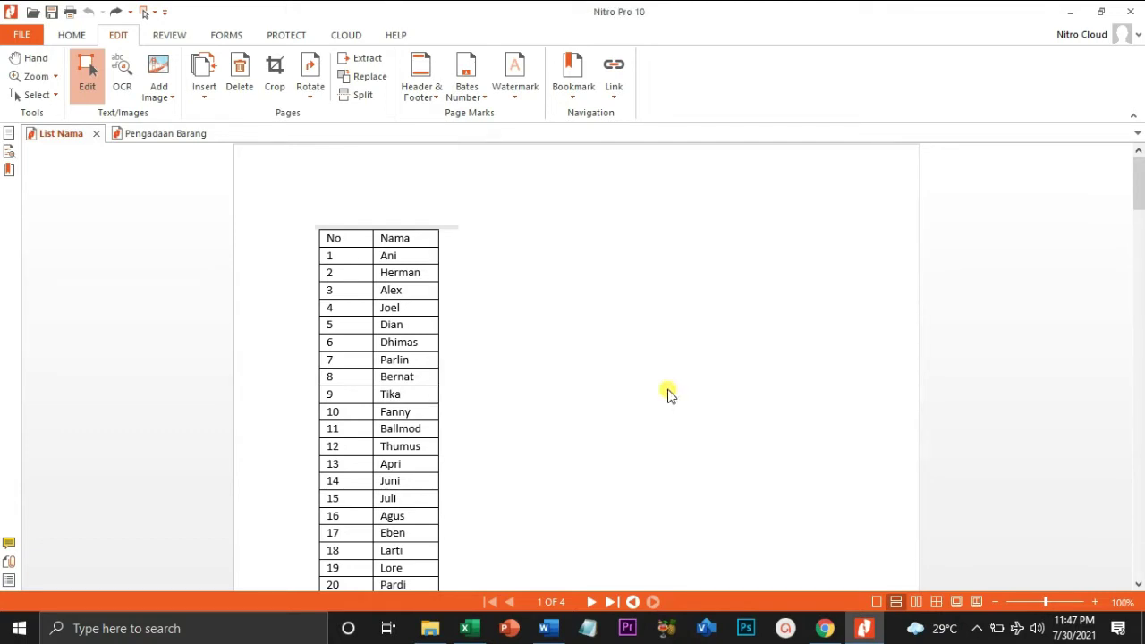
click(414, 309)
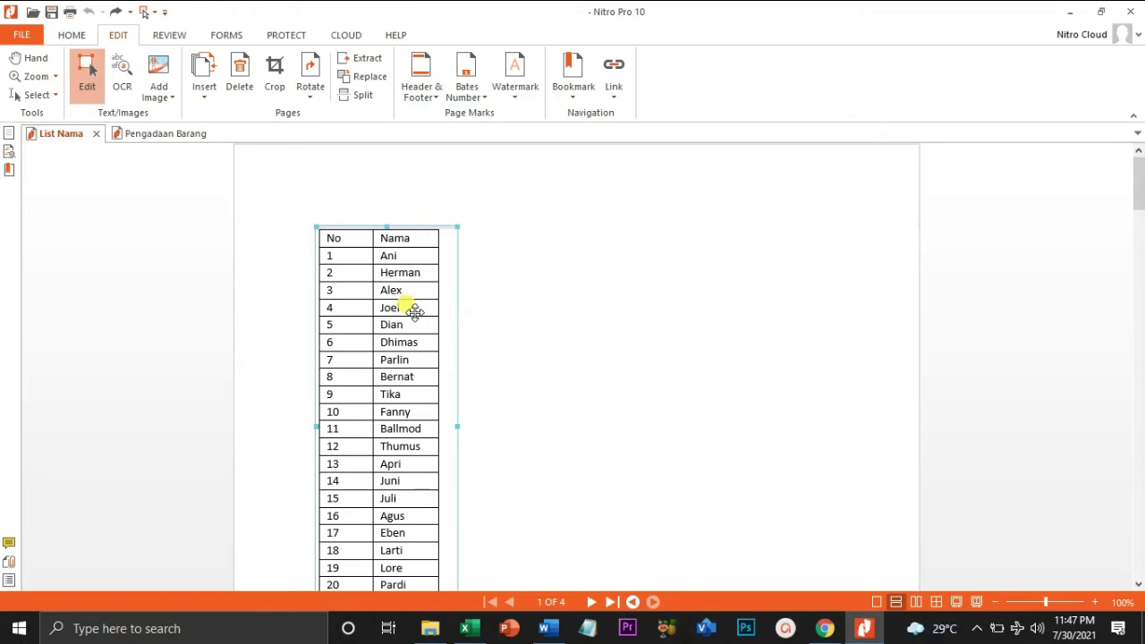
click(544, 277)
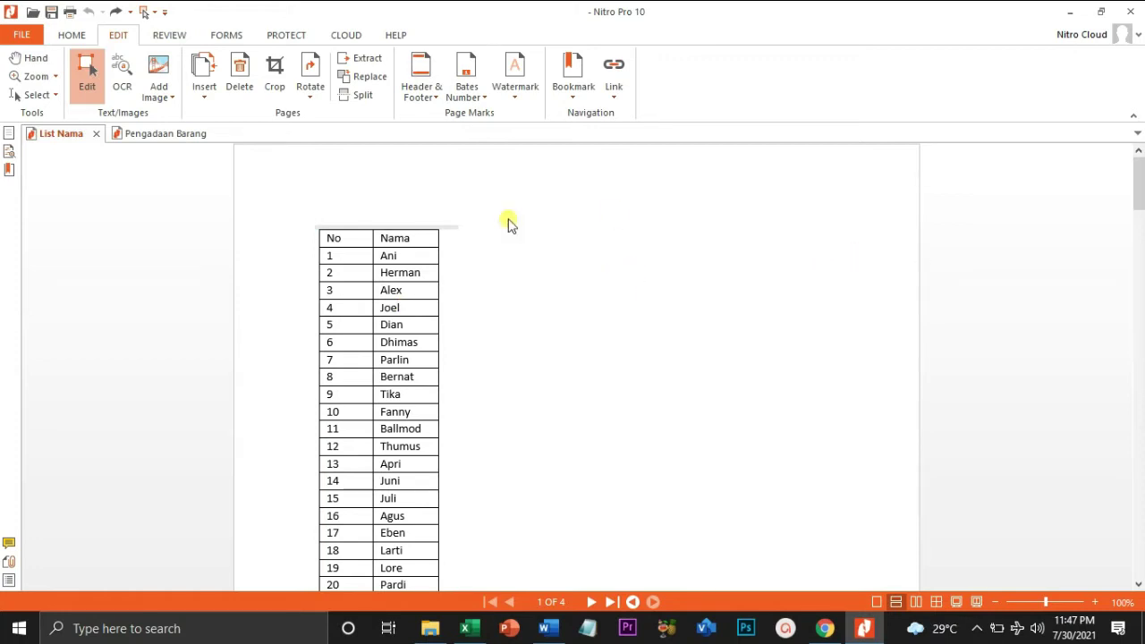
Step: Show the page thumbnails of List Nama and look through the document's pages
click(7, 145)
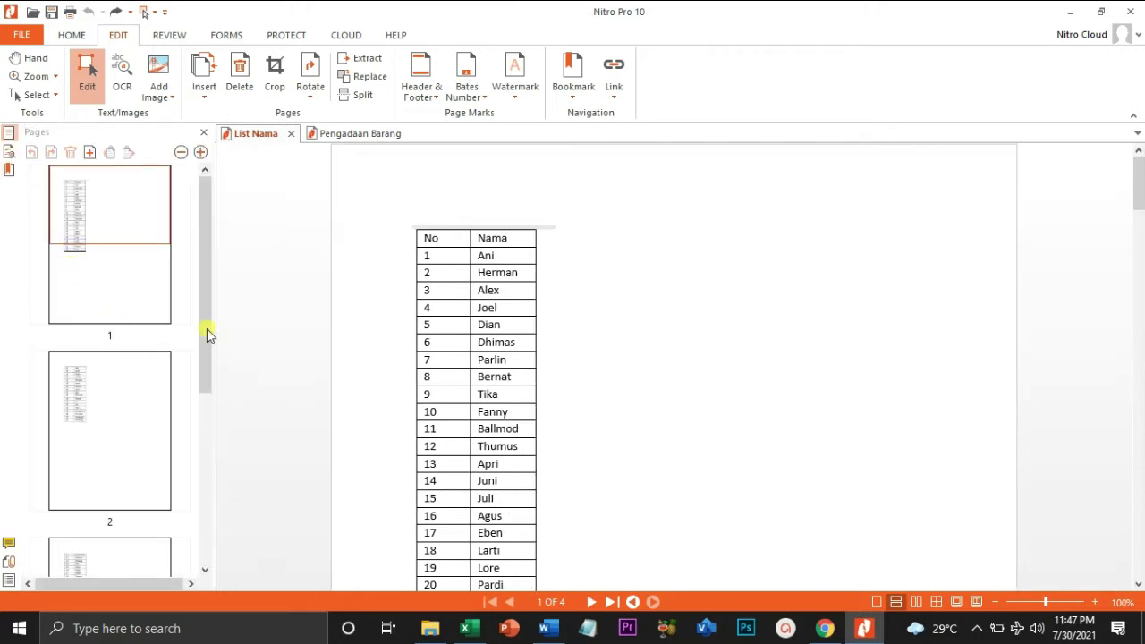
drag(207, 328, 234, 341)
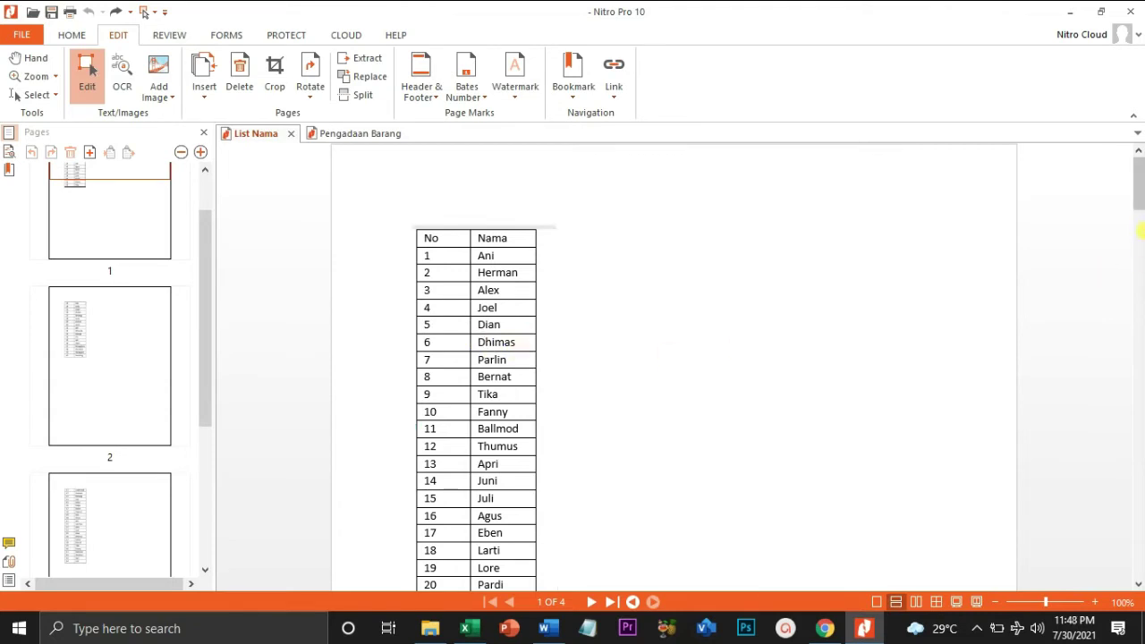
drag(1141, 229, 1141, 241)
drag(1141, 213, 1143, 124)
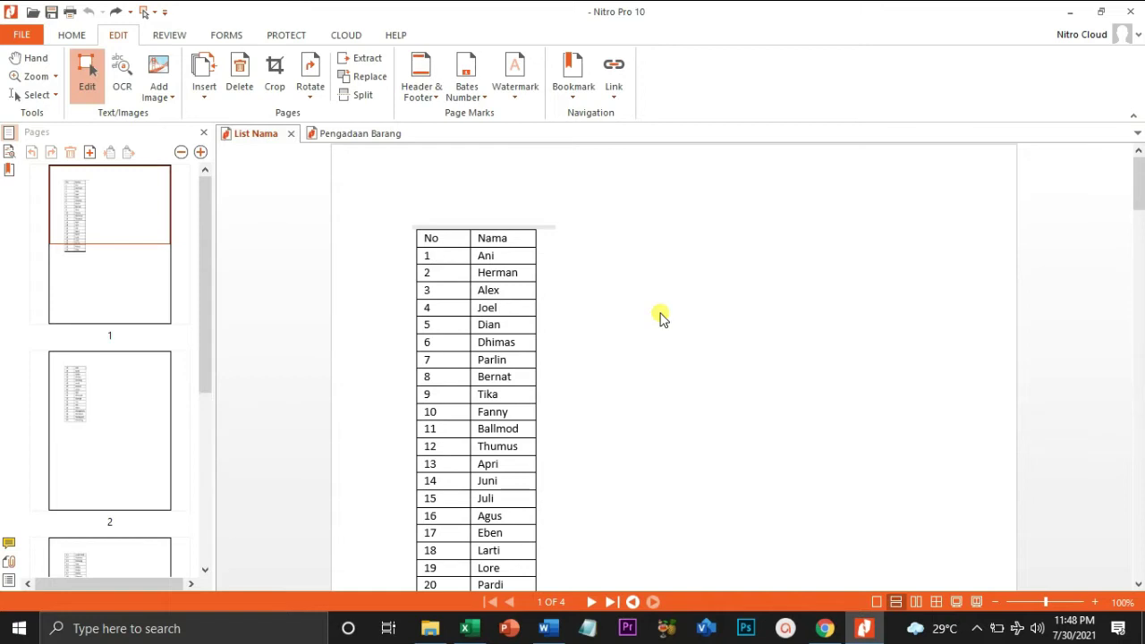
Step: Search the scanned List Nama document for the name in table row 1 and close the search
key(ctrl+f)
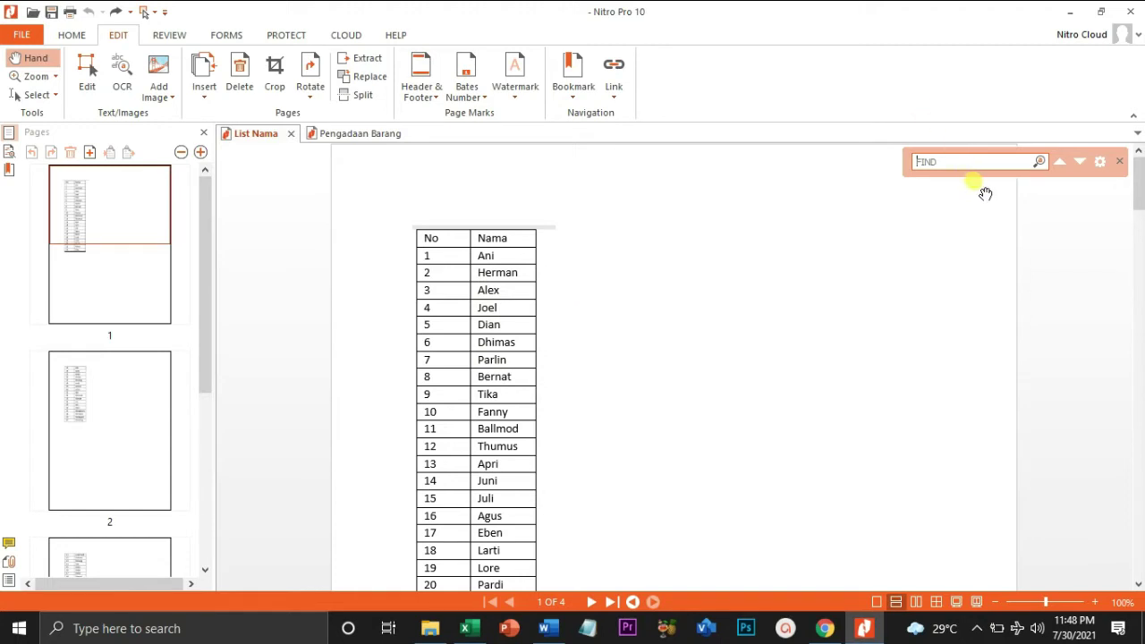
text(Ani)
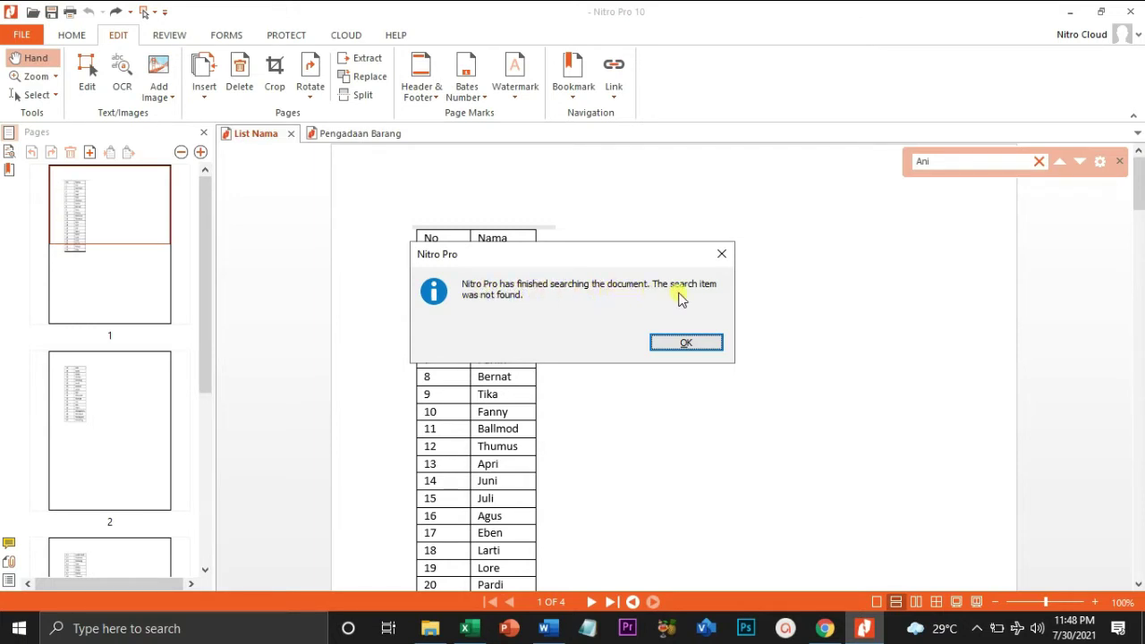
click(664, 348)
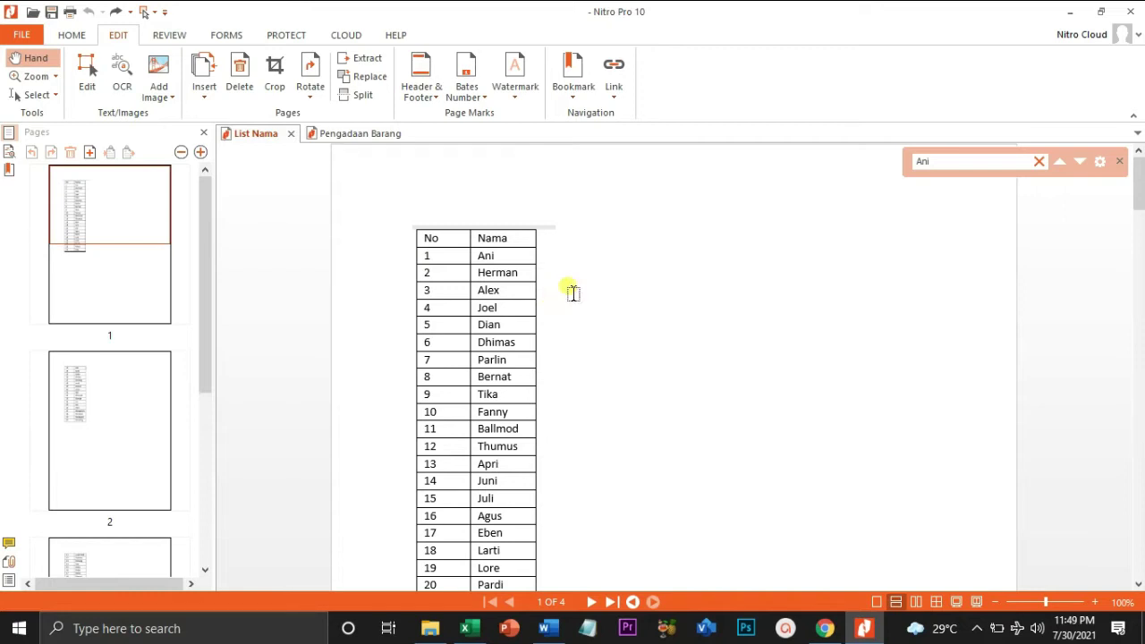
click(1119, 161)
click(877, 215)
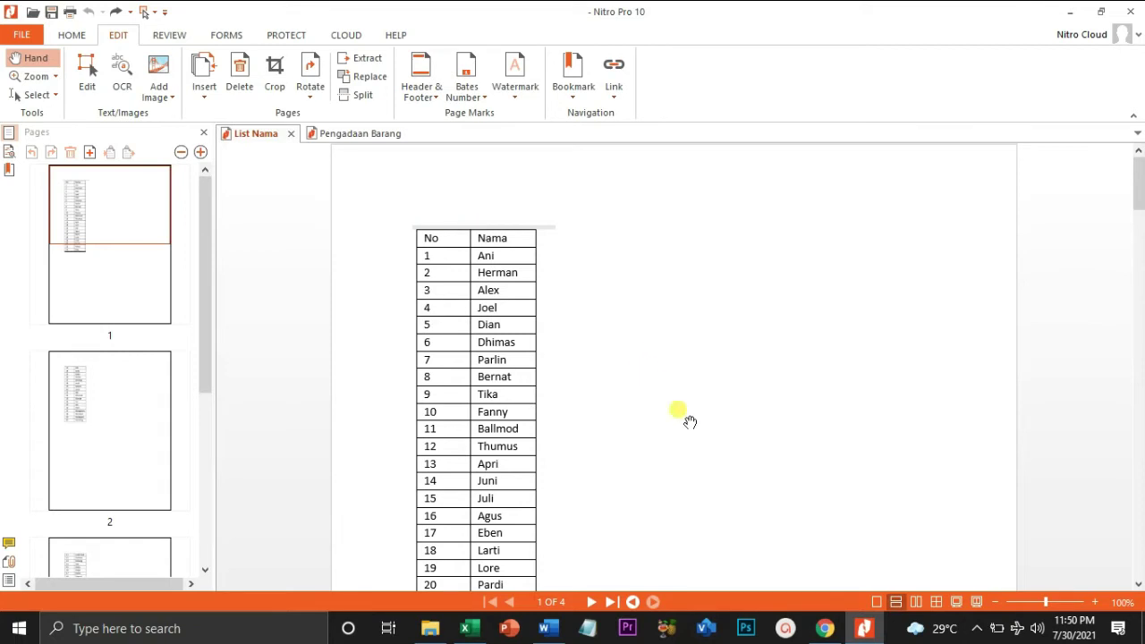
Step: Look up the OCR tool in Sejda's list of all tools in Chrome and return to Nitro Pro
click(825, 628)
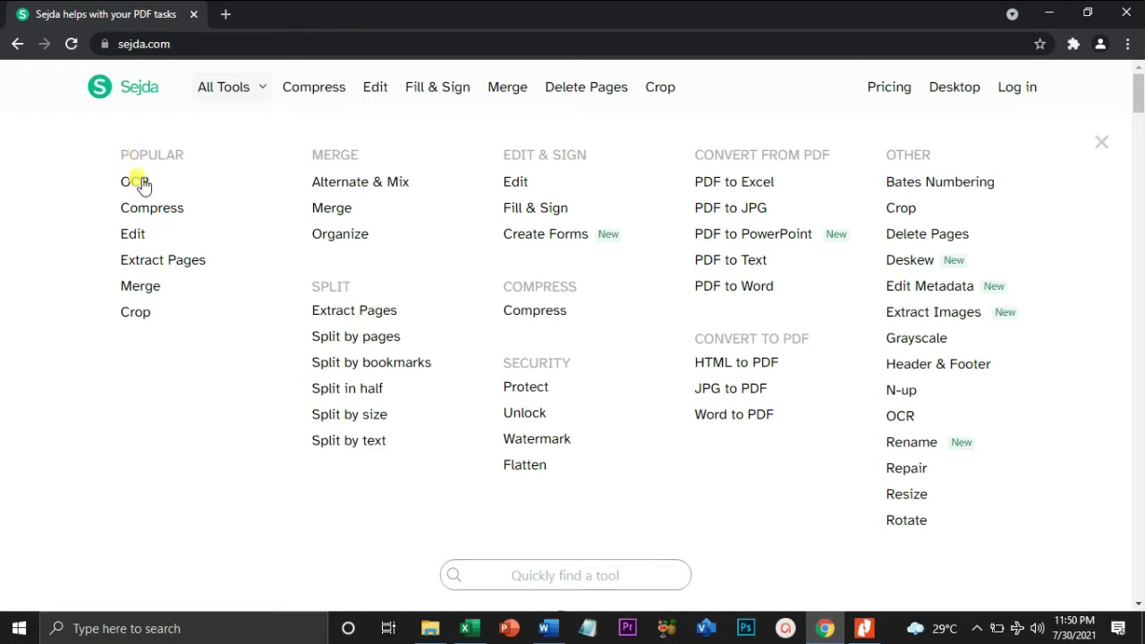
click(267, 89)
click(262, 91)
click(864, 628)
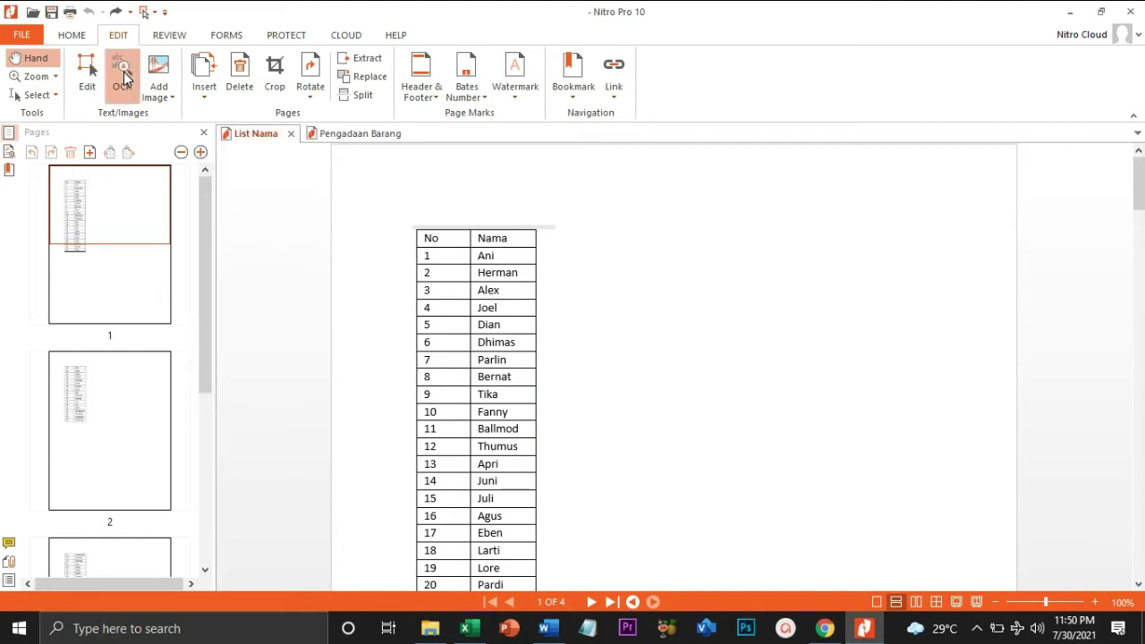
Step: Run OCR on the List Nama document with the Make Searchable and Editable option
click(122, 77)
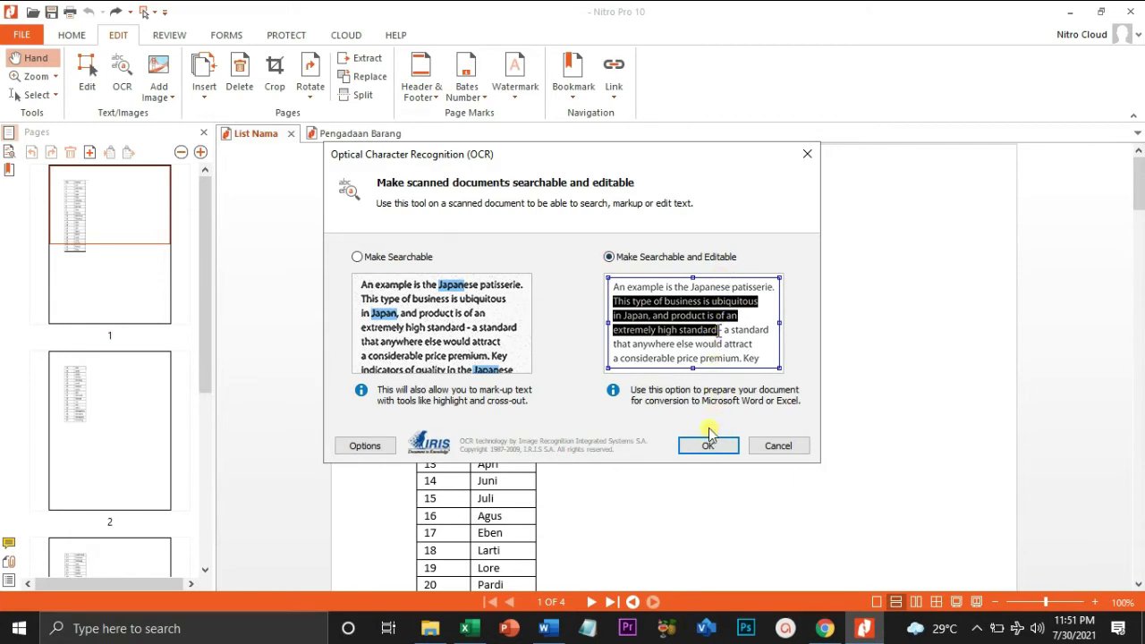
click(360, 259)
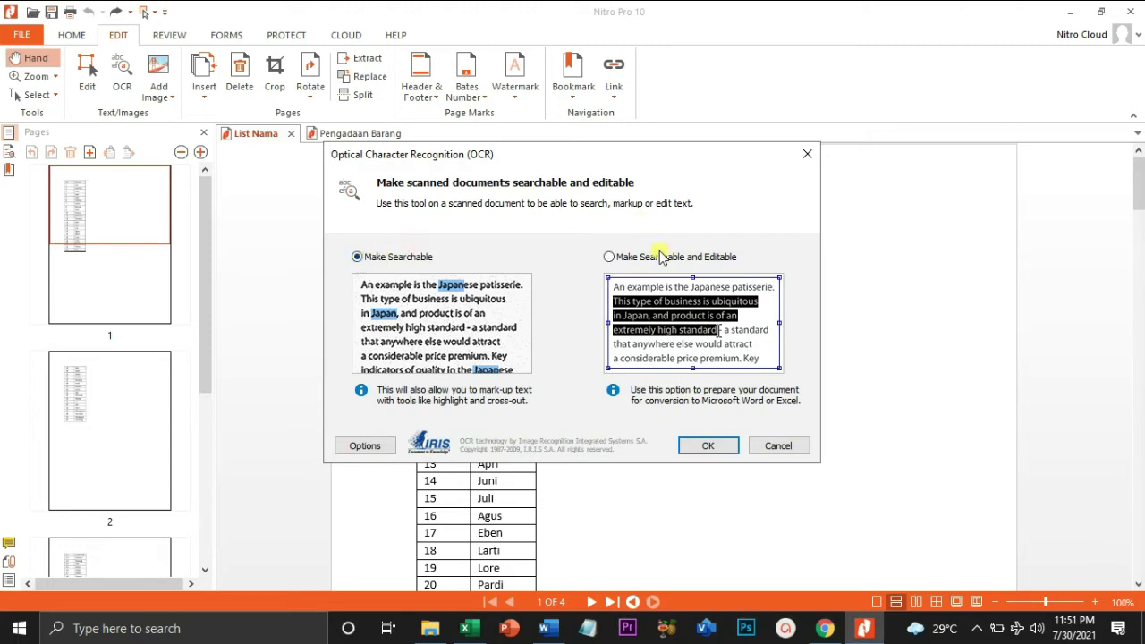
click(617, 258)
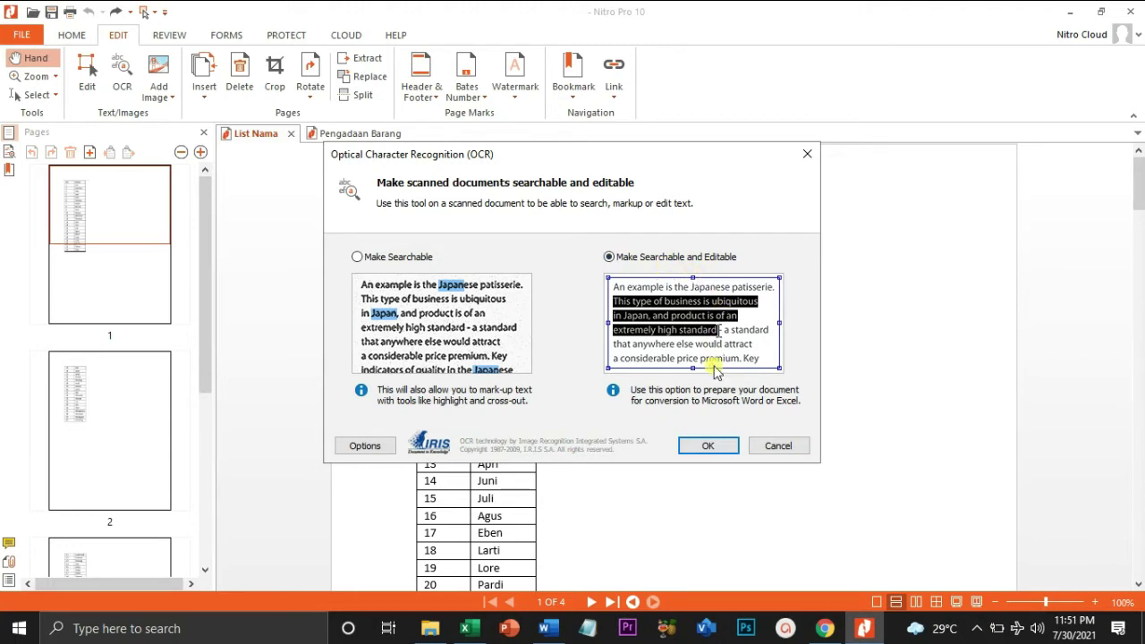
click(708, 443)
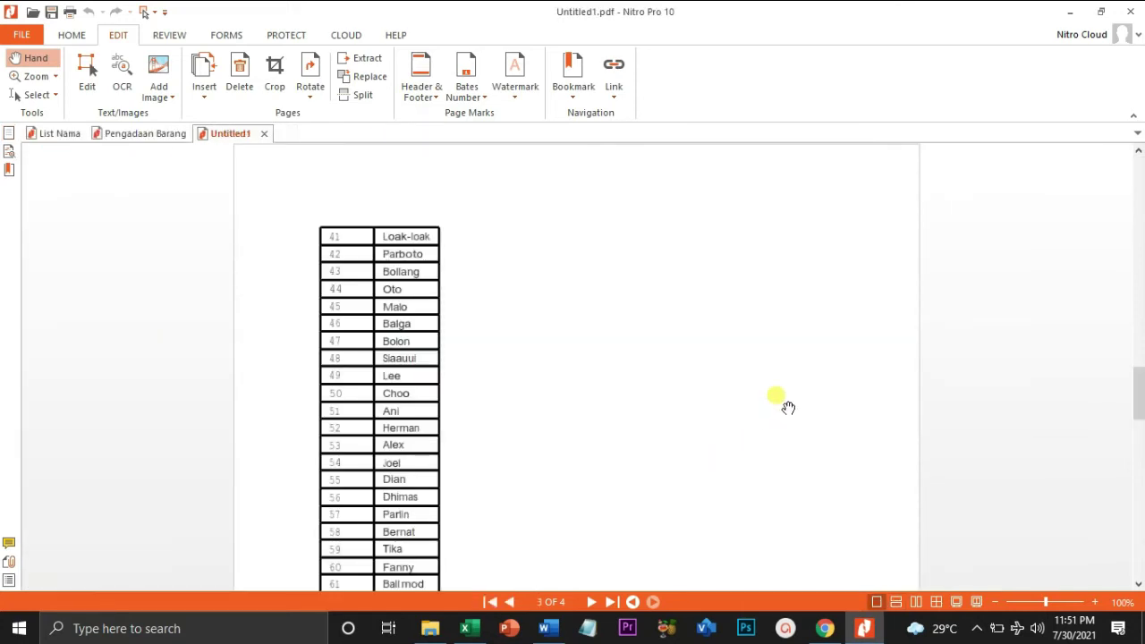
Step: Delete the name in row 3 of the recognized table on page 1 and undo the deletion
drag(1140, 394, 1141, 154)
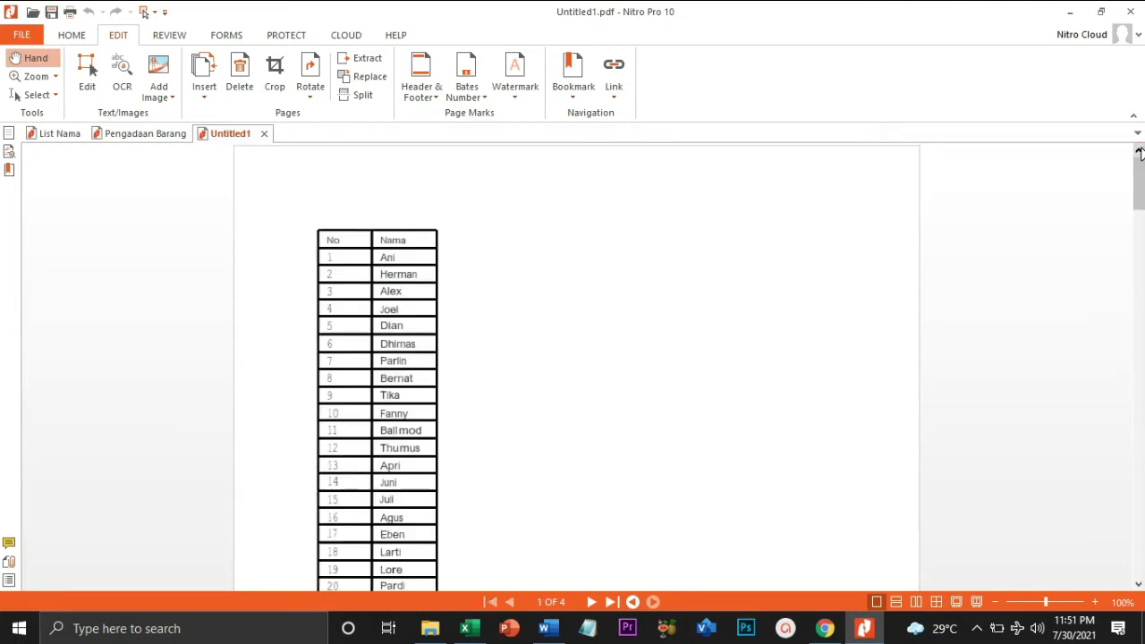
click(90, 94)
click(384, 259)
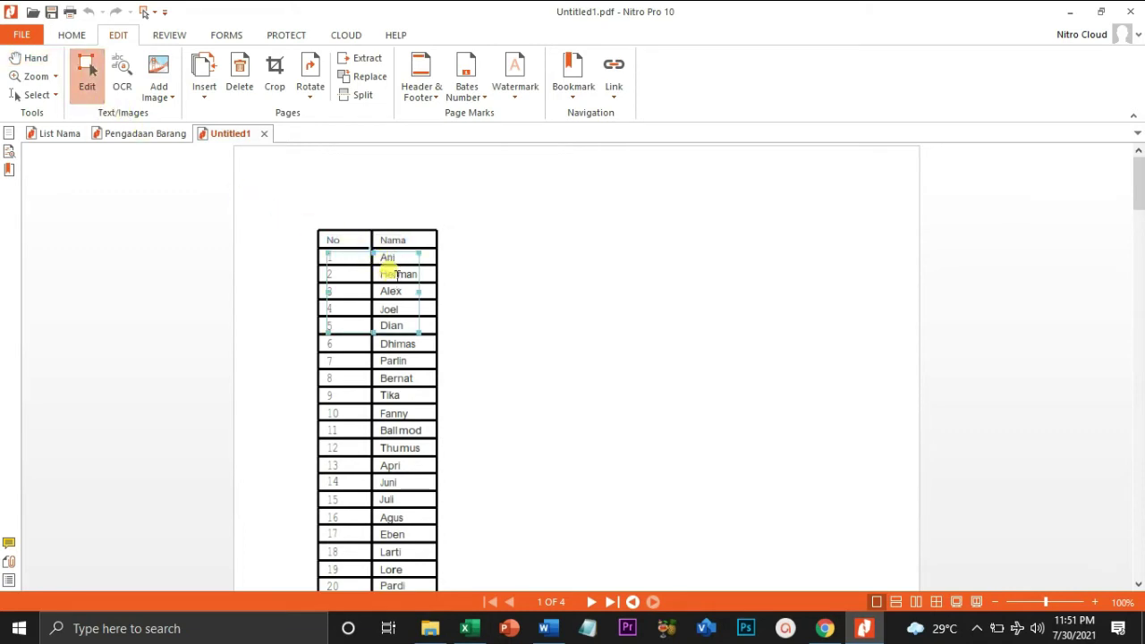
double_click(388, 258)
click(387, 259)
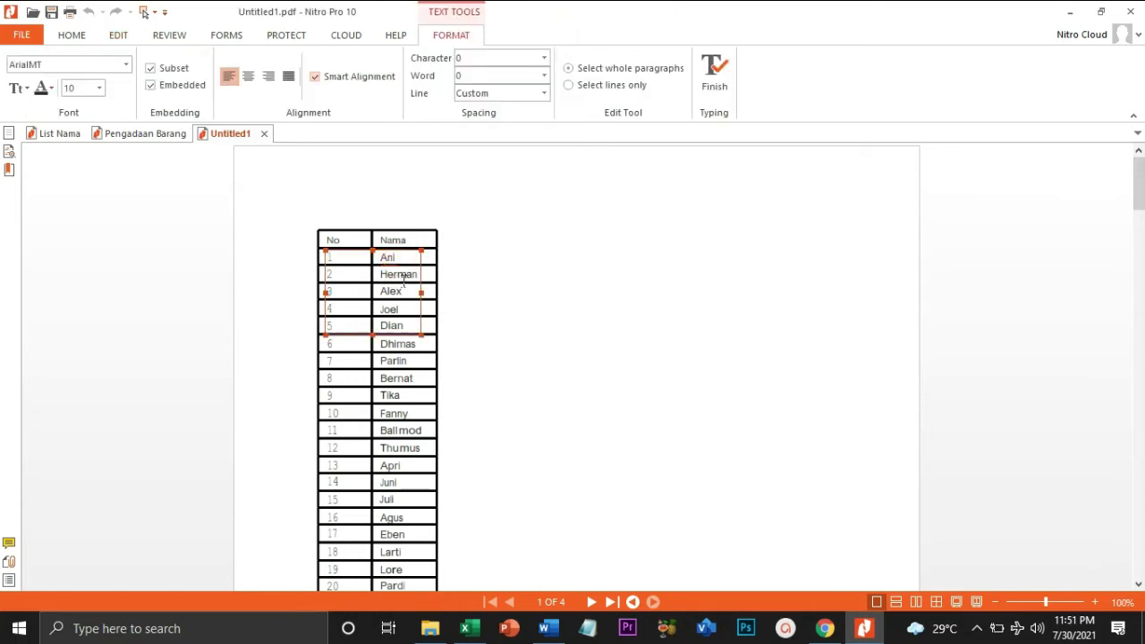
drag(380, 275, 404, 276)
click(390, 295)
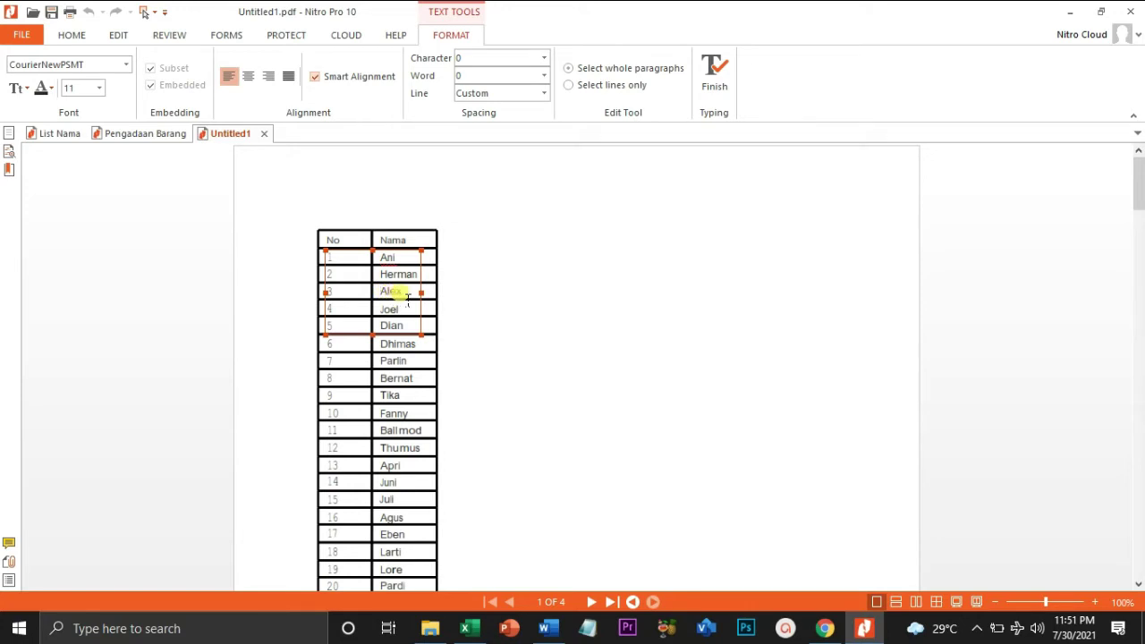
double_click(391, 294)
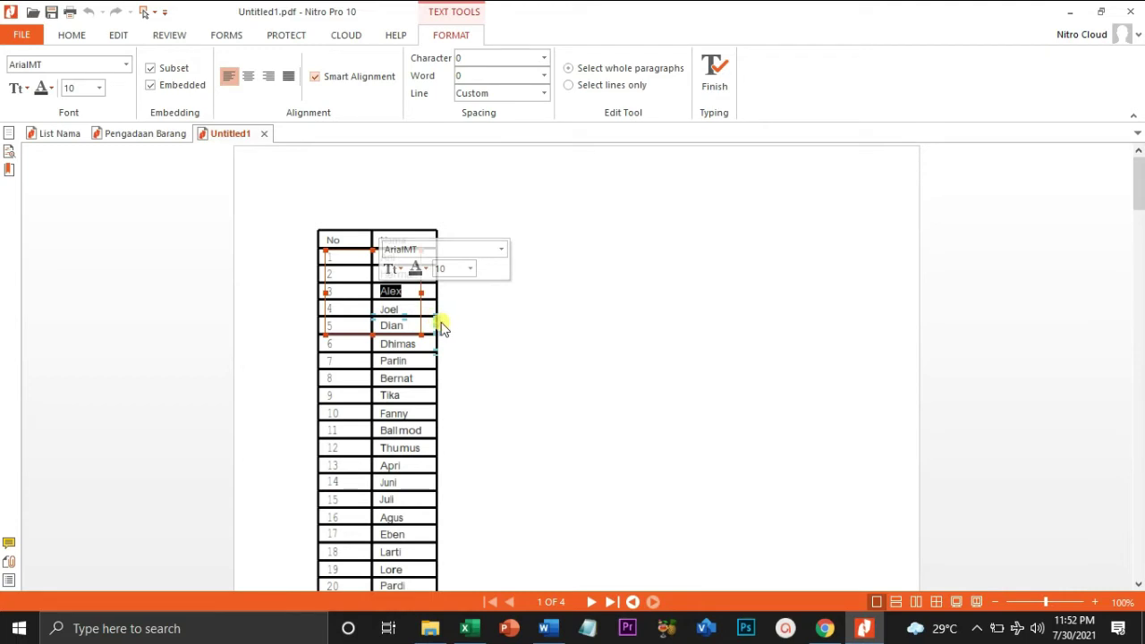
key(Delete)
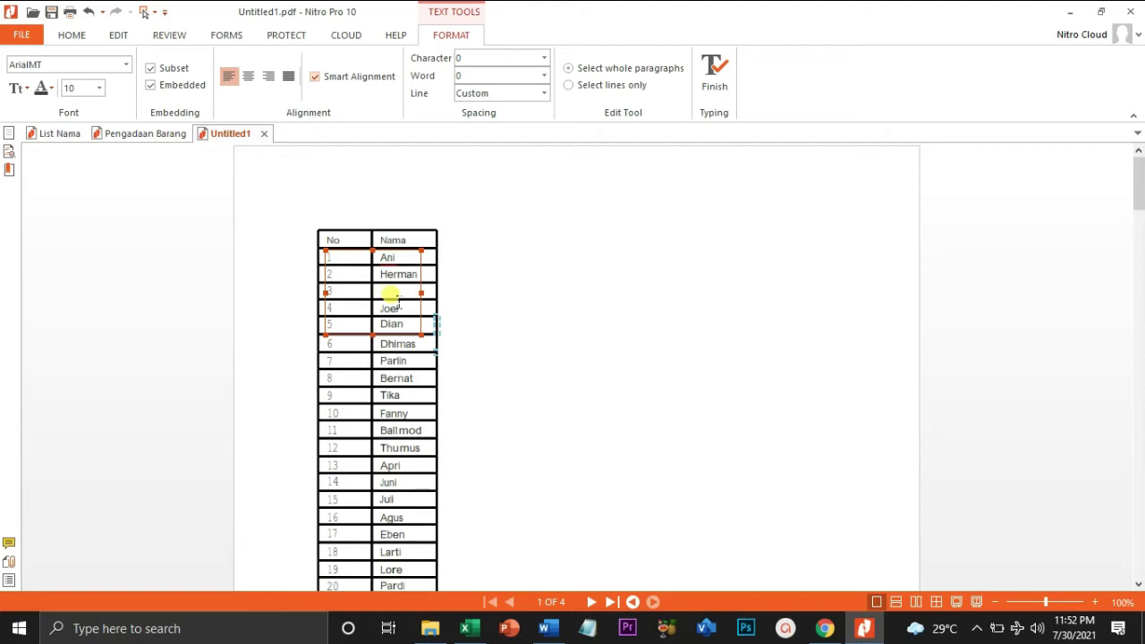
text(Alex)
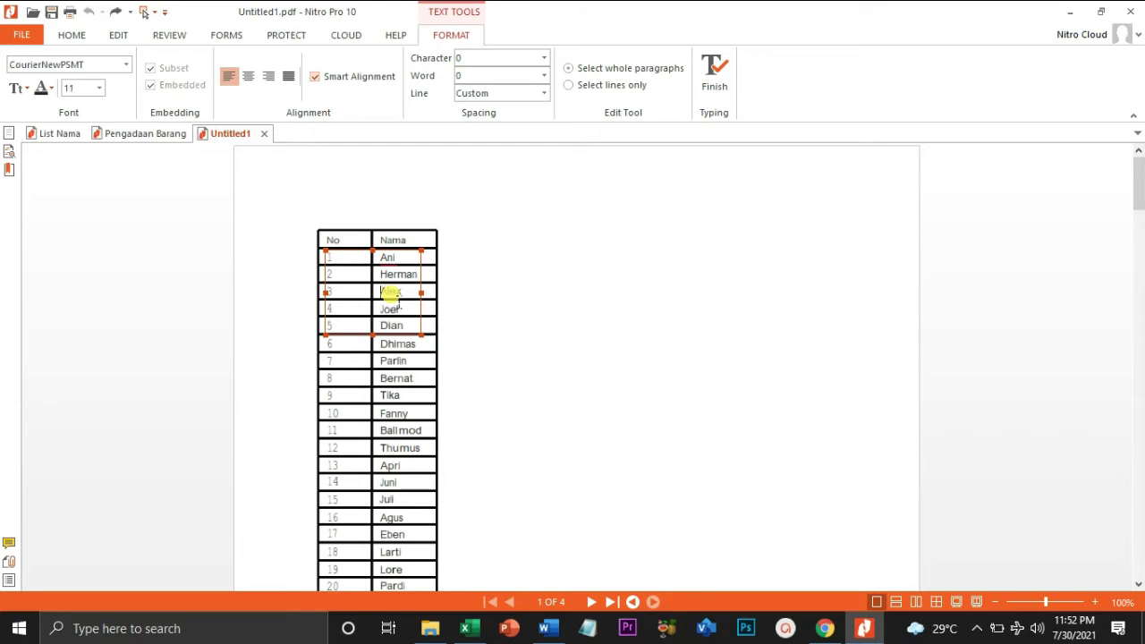
click(562, 301)
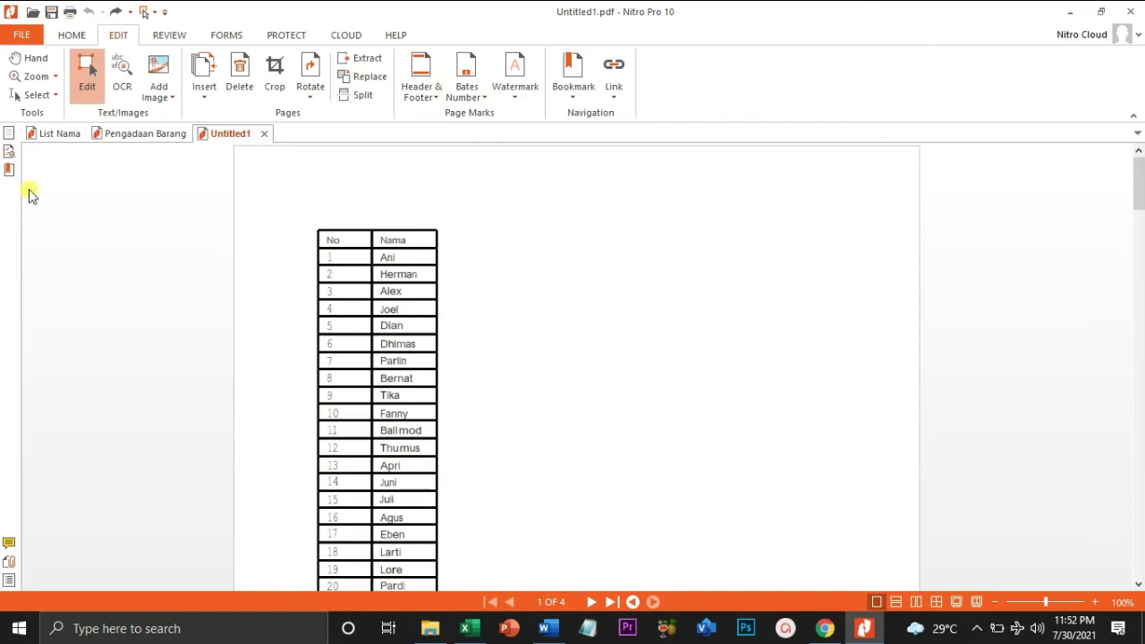
Step: Show the page thumbnails, search the recognized name list for the name in table row 1, and clear the search term
click(9, 134)
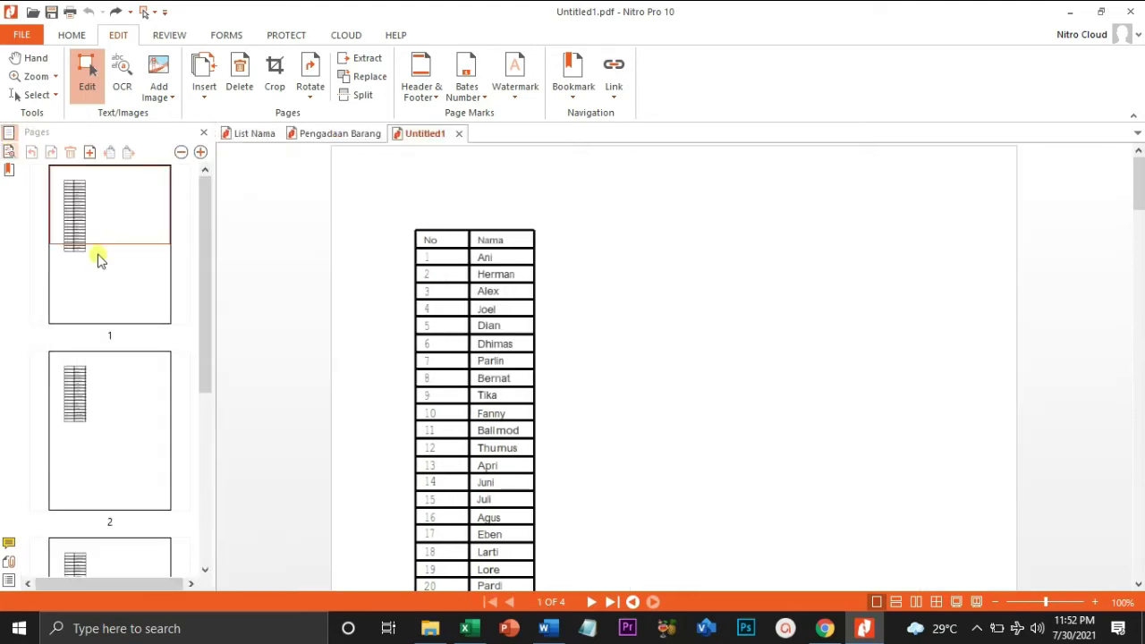
click(502, 380)
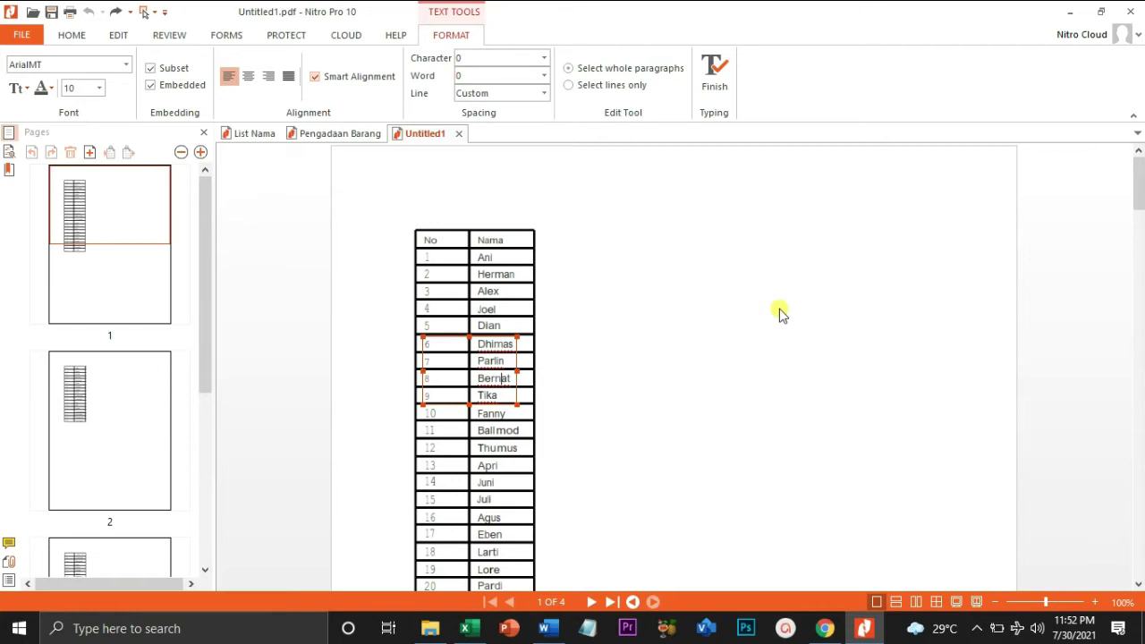
key(ctrl+f)
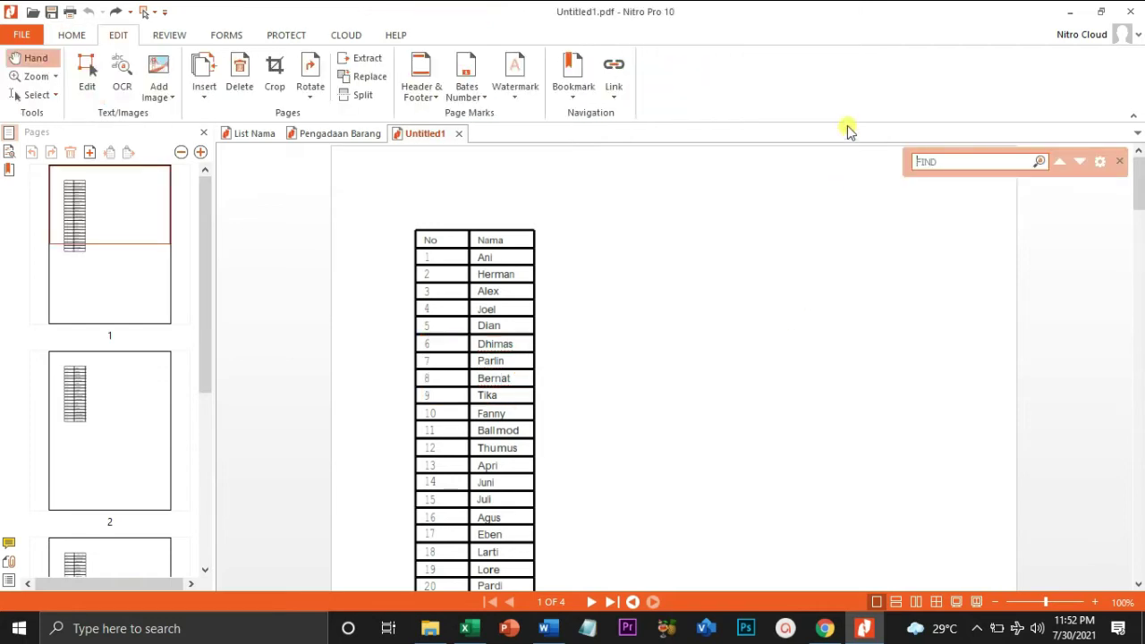
text(Ani)
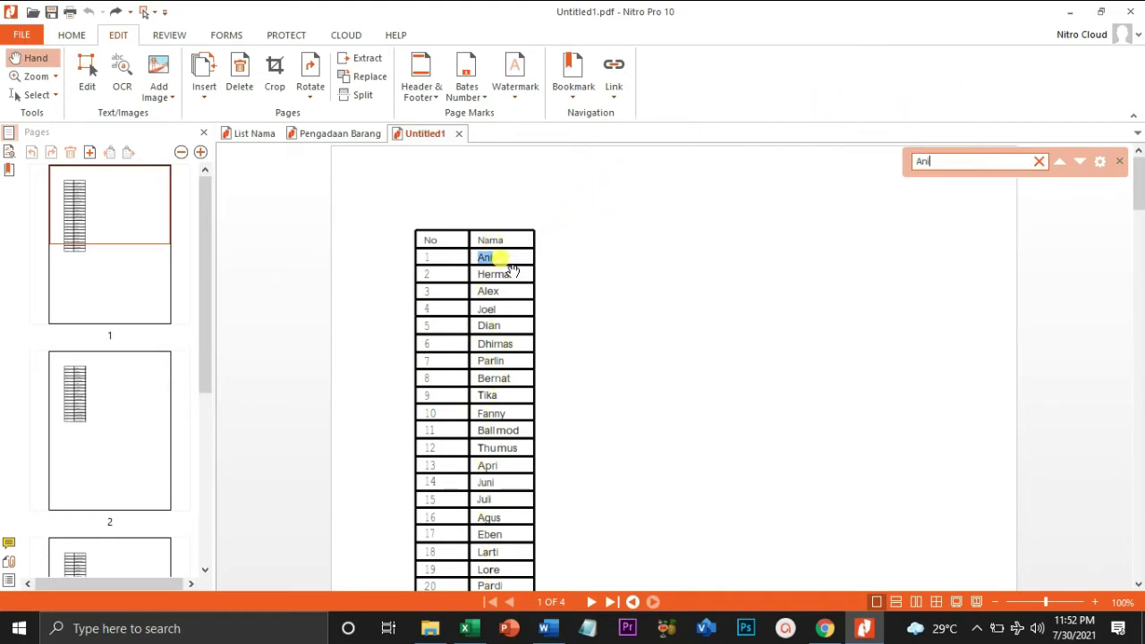
click(951, 165)
key(BackSpace)
key(BackSpace)
key(BackSpace)
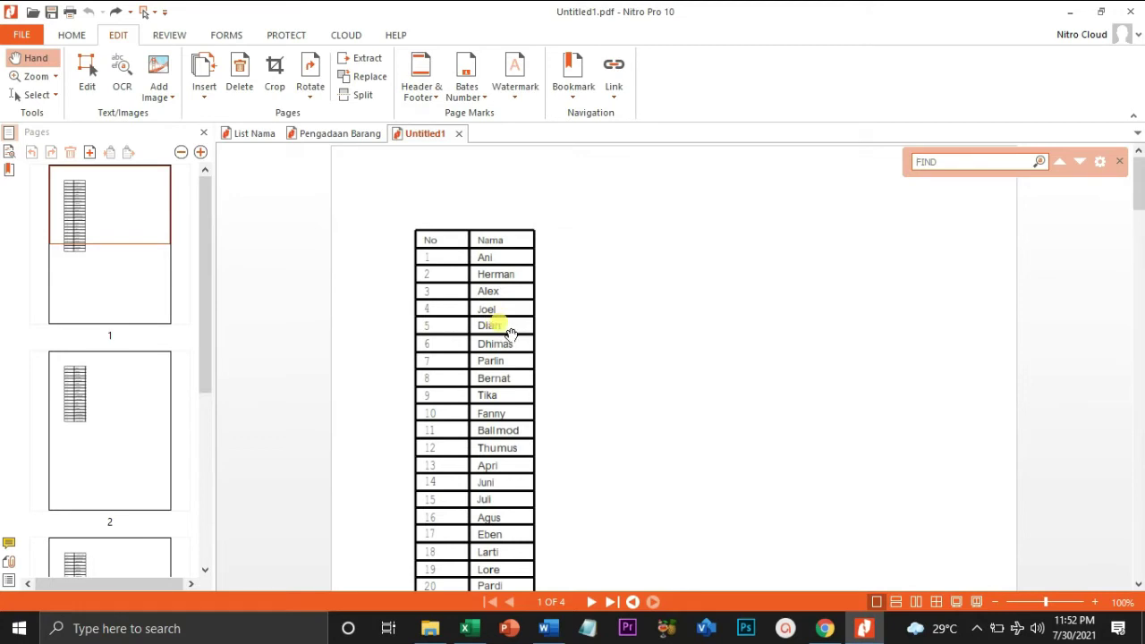
Step: Search the recognized name list for the name in table row 5 and close the search
click(997, 159)
text(D)
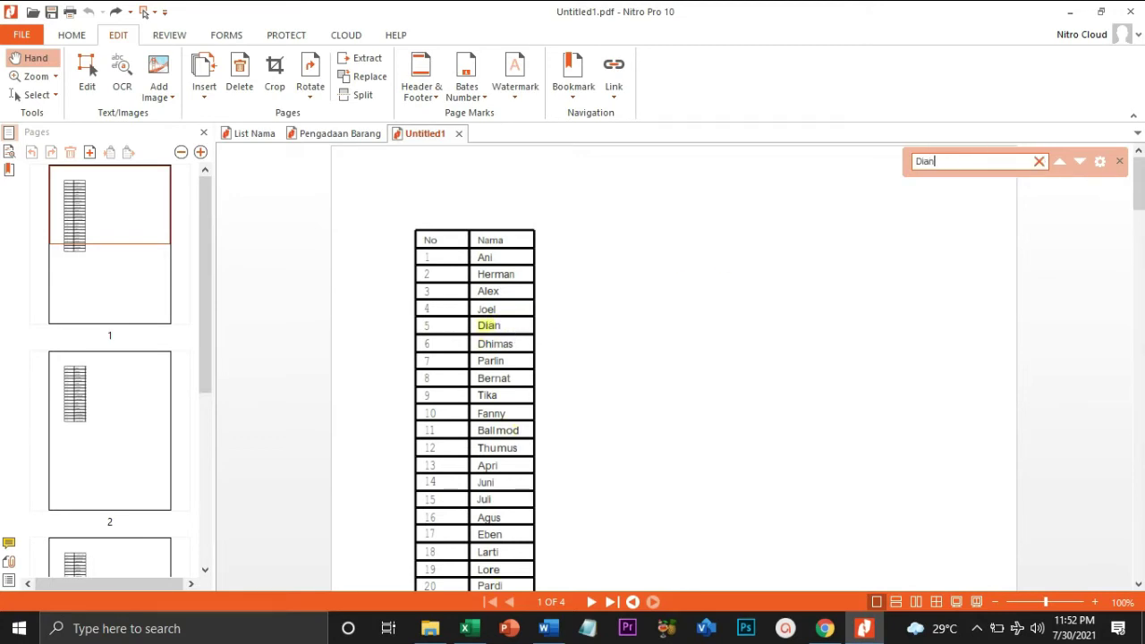
text(ian)
key(Return)
click(1120, 161)
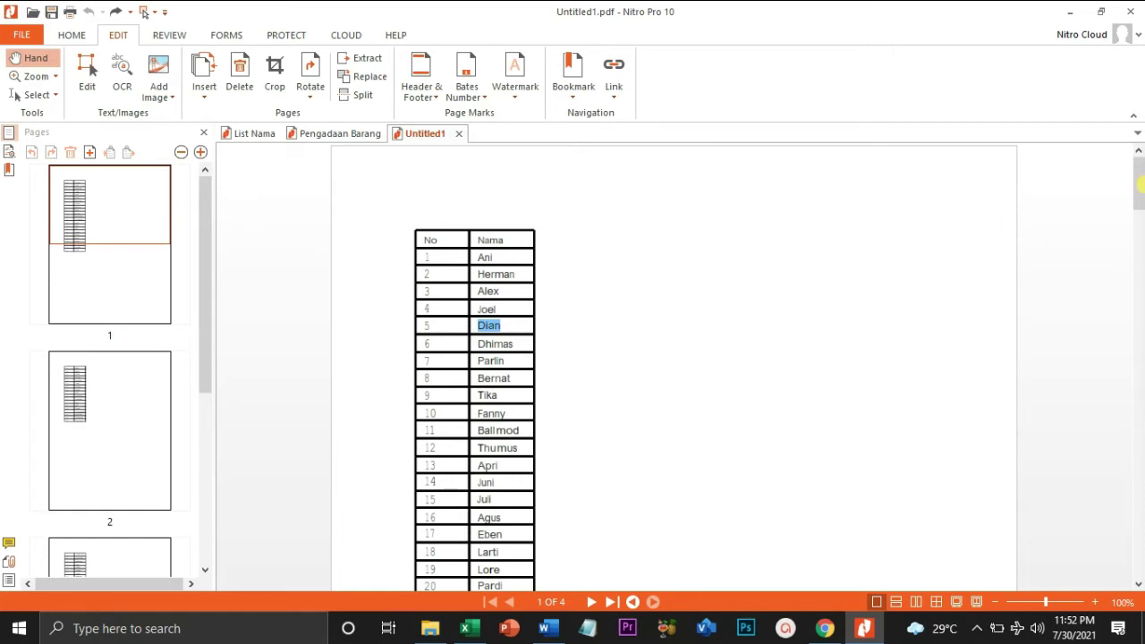
Step: Switch to the scanned Pengadaan Barang document and examine its printed text, handwriting and signatures
mouse_move(1141, 199)
mouse_down()
mouse_move(1141, 217)
mouse_move(1142, 187)
mouse_up()
click(347, 143)
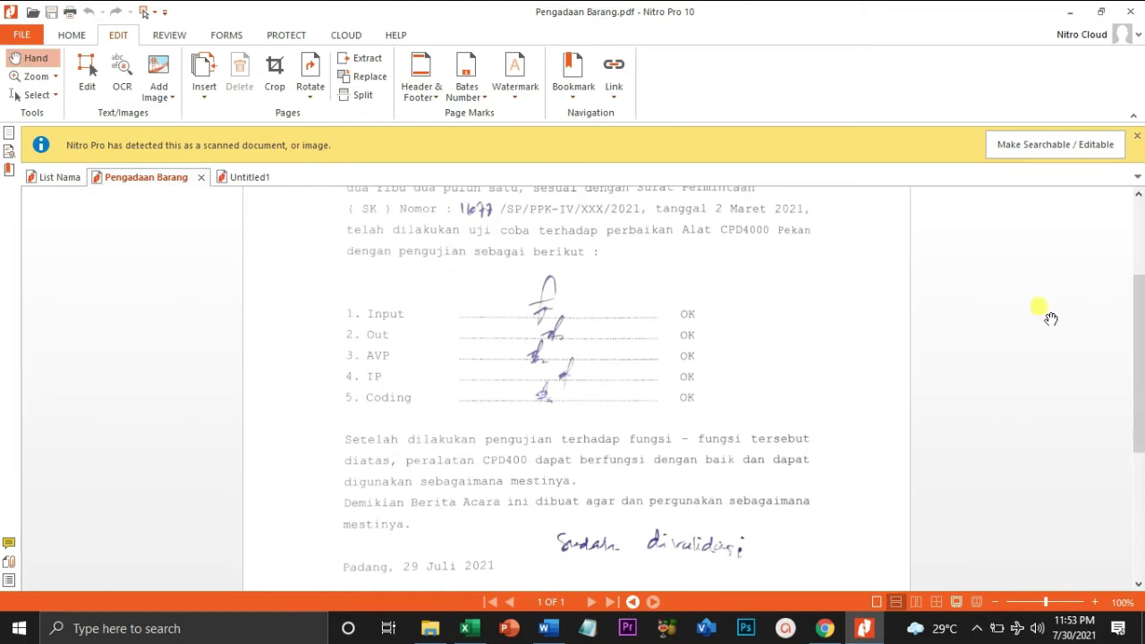
mouse_move(1141, 322)
mouse_down()
mouse_move(1141, 286)
mouse_move(1142, 464)
mouse_move(1142, 389)
mouse_up()
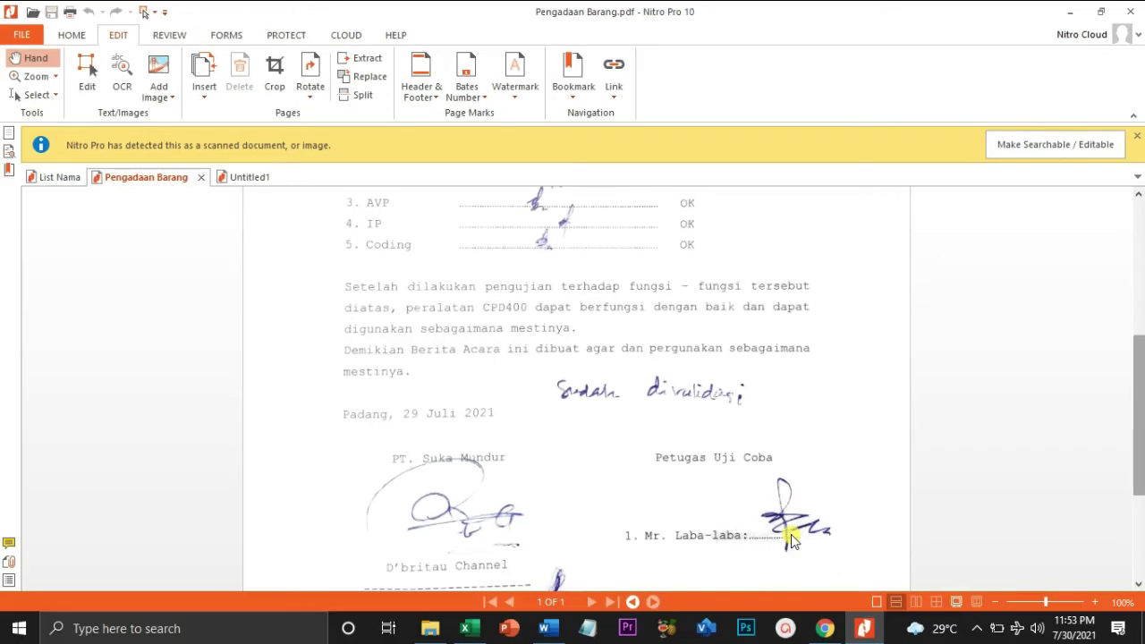
scroll(792, 540, down, 3)
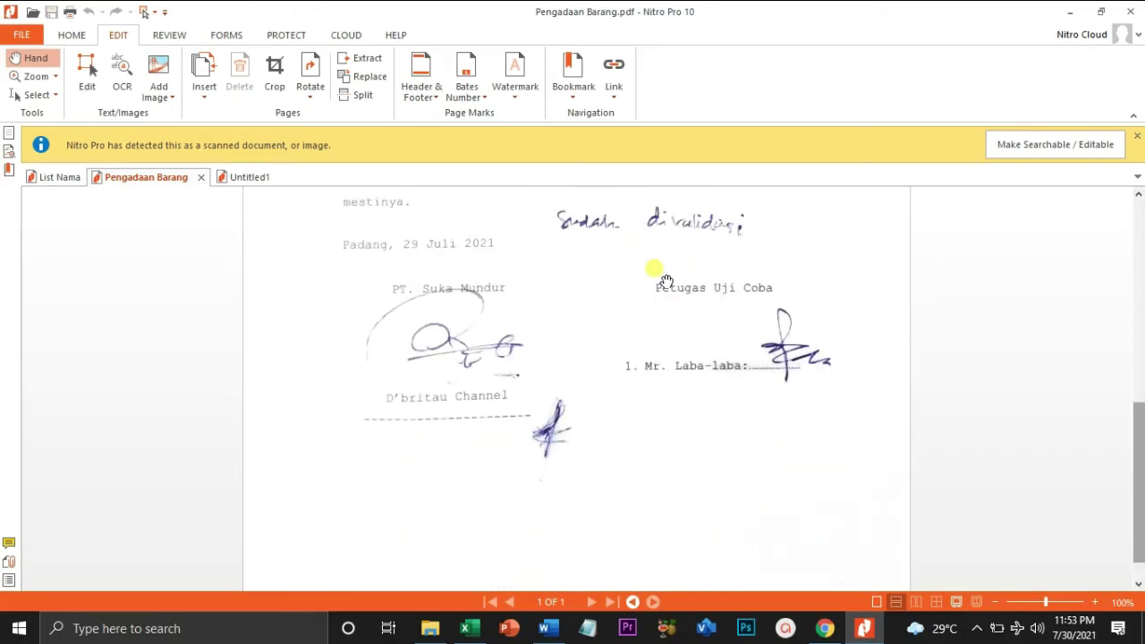
drag(1138, 420, 1134, 268)
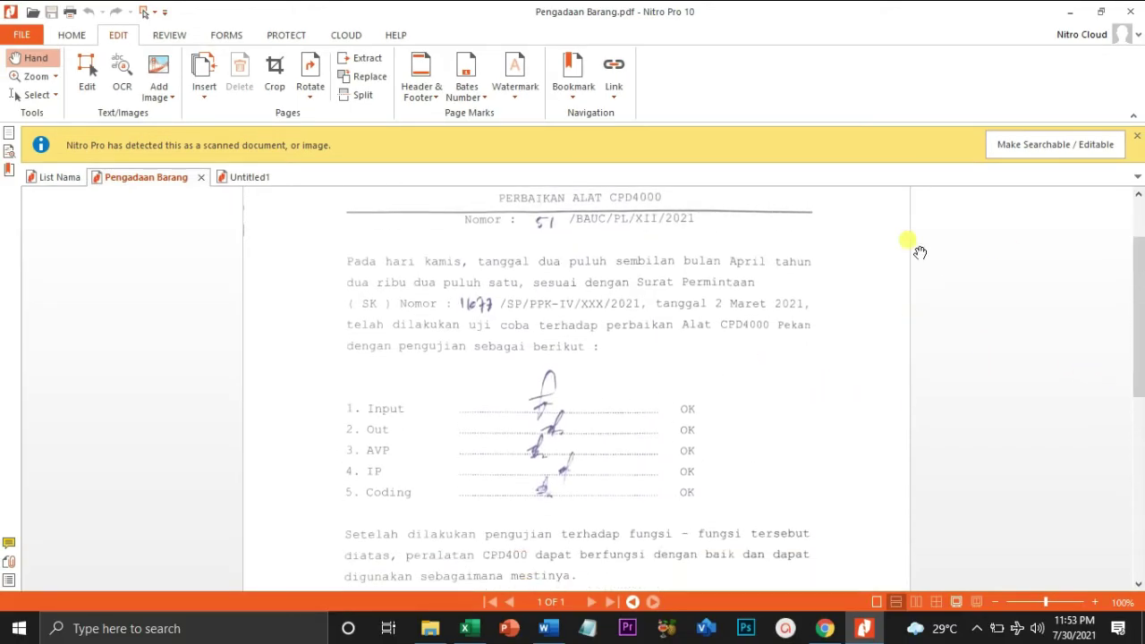
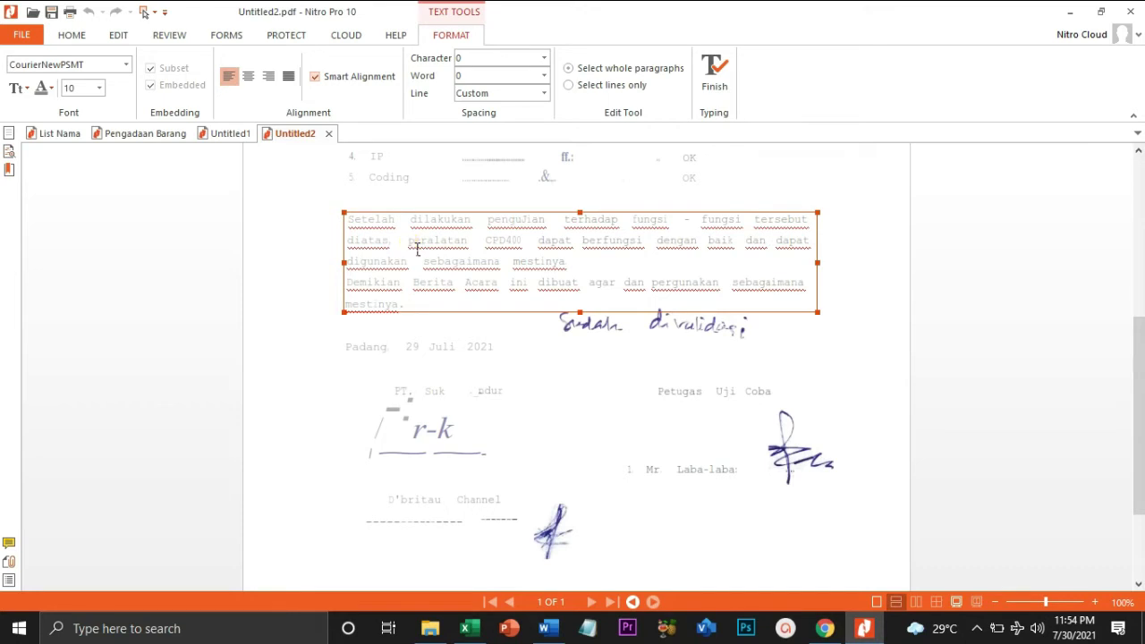
Step: Search the OCR version of Pengadaan Barang for the word "peralatan" and close the search
drag(410, 243, 467, 240)
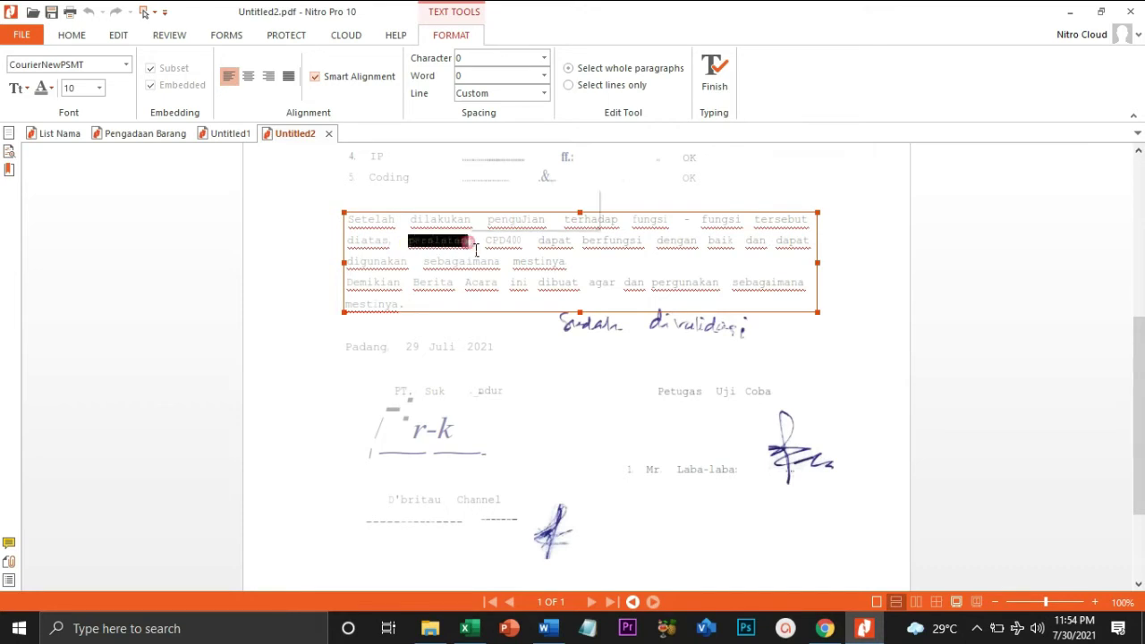
click(965, 236)
key(ctrl+f)
text(peralatan)
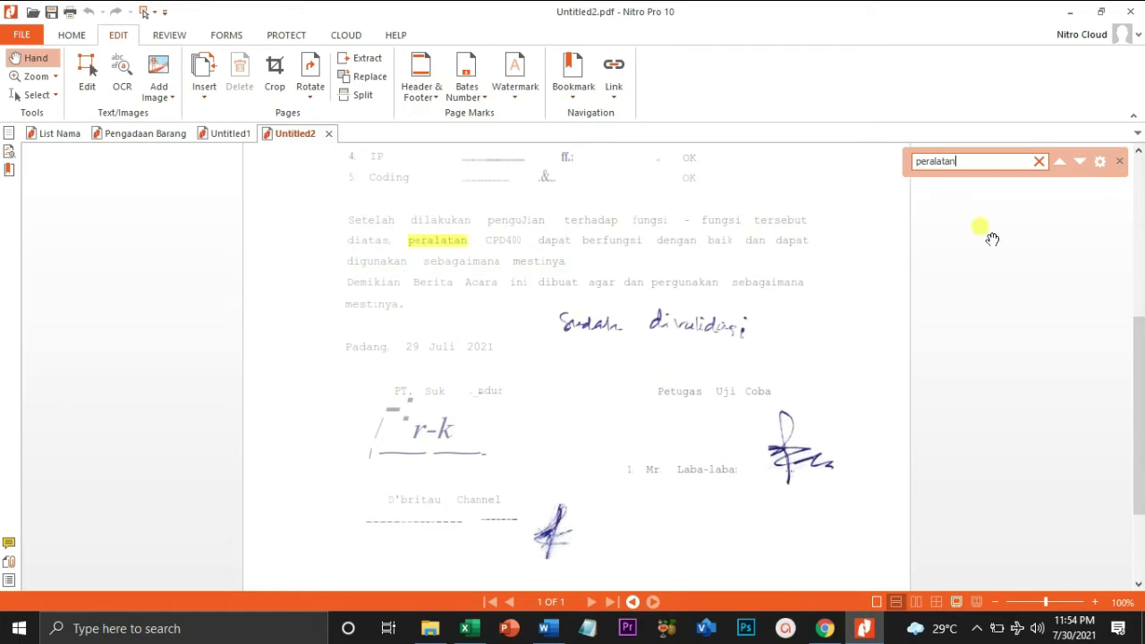
click(1119, 161)
Step: Check with the Edit tool how OCR handled the handwritten note below the closing paragraph and the two signatures
click(608, 334)
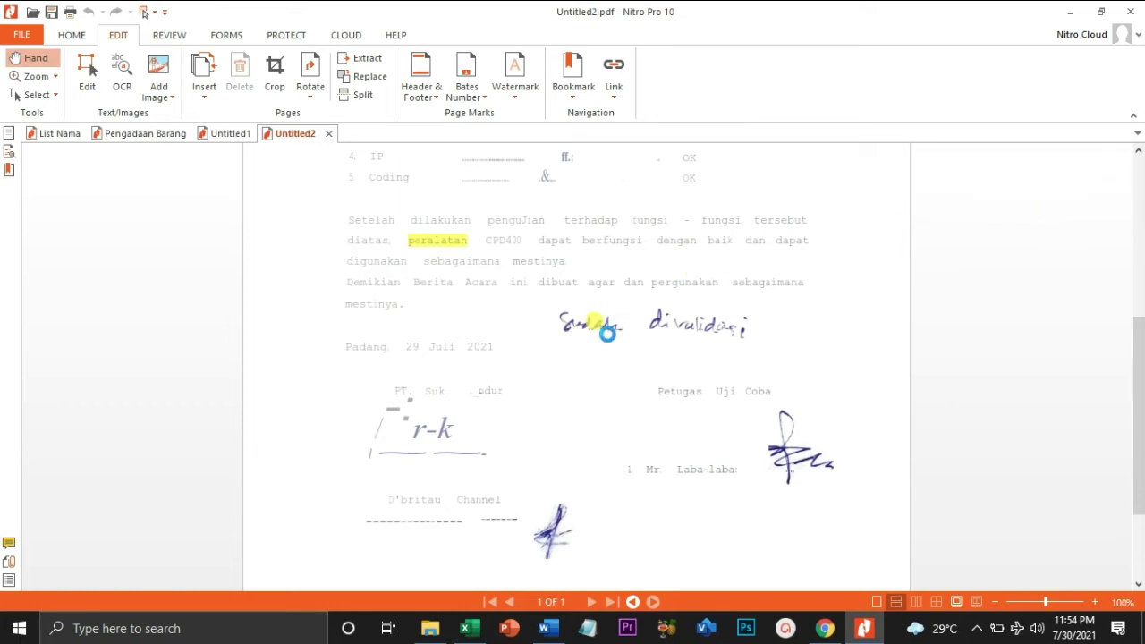
key(ctrl+s)
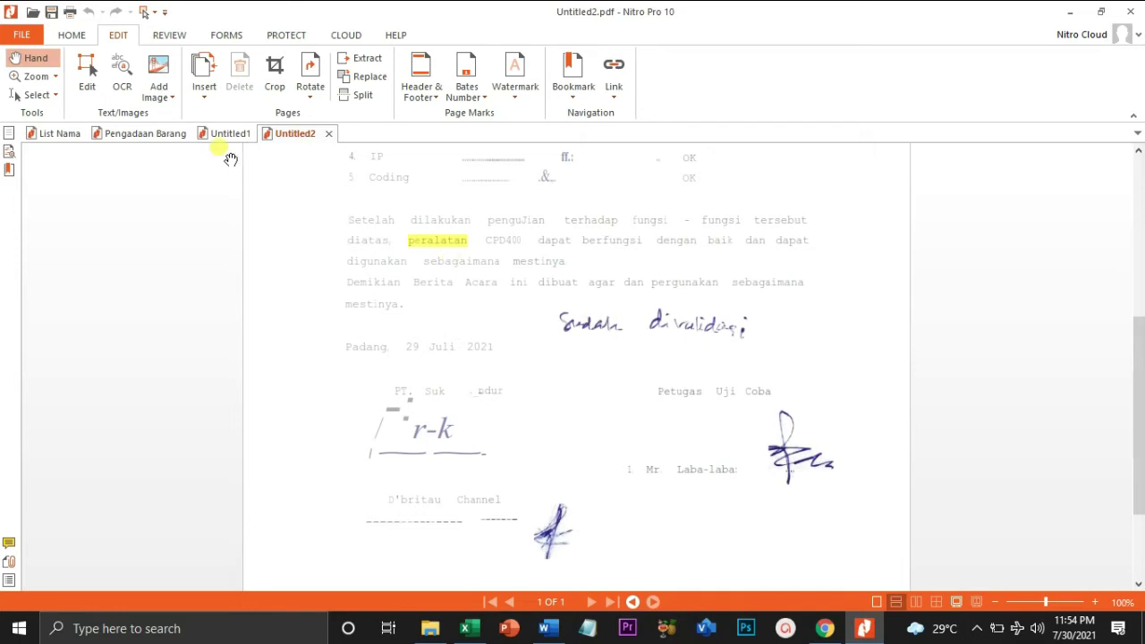
click(89, 88)
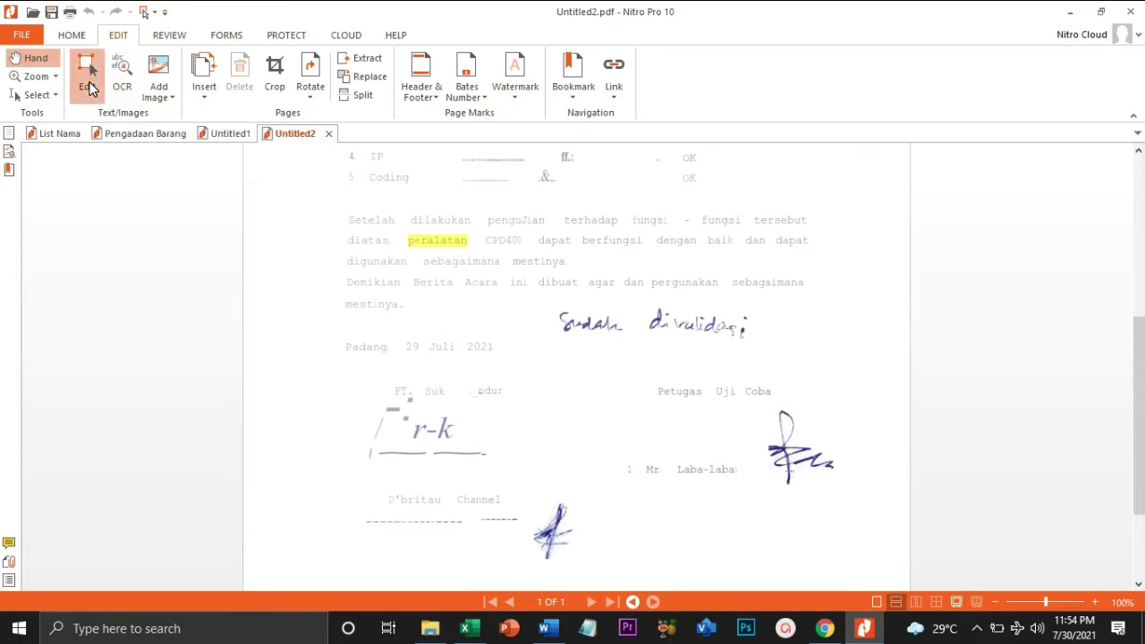
click(617, 329)
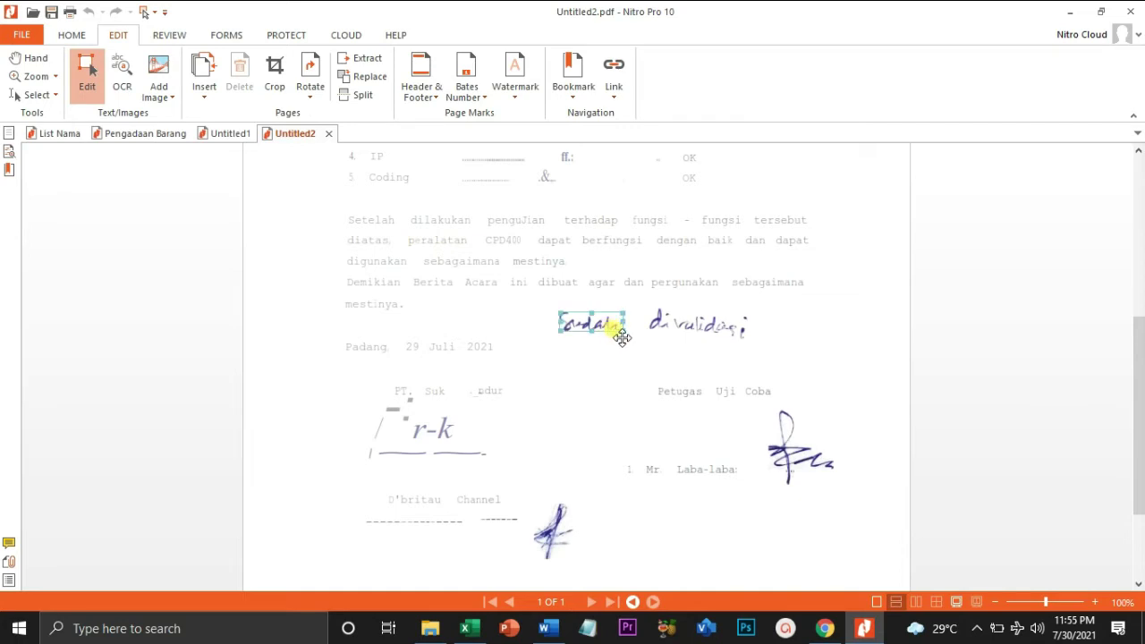
click(689, 327)
click(759, 469)
click(775, 467)
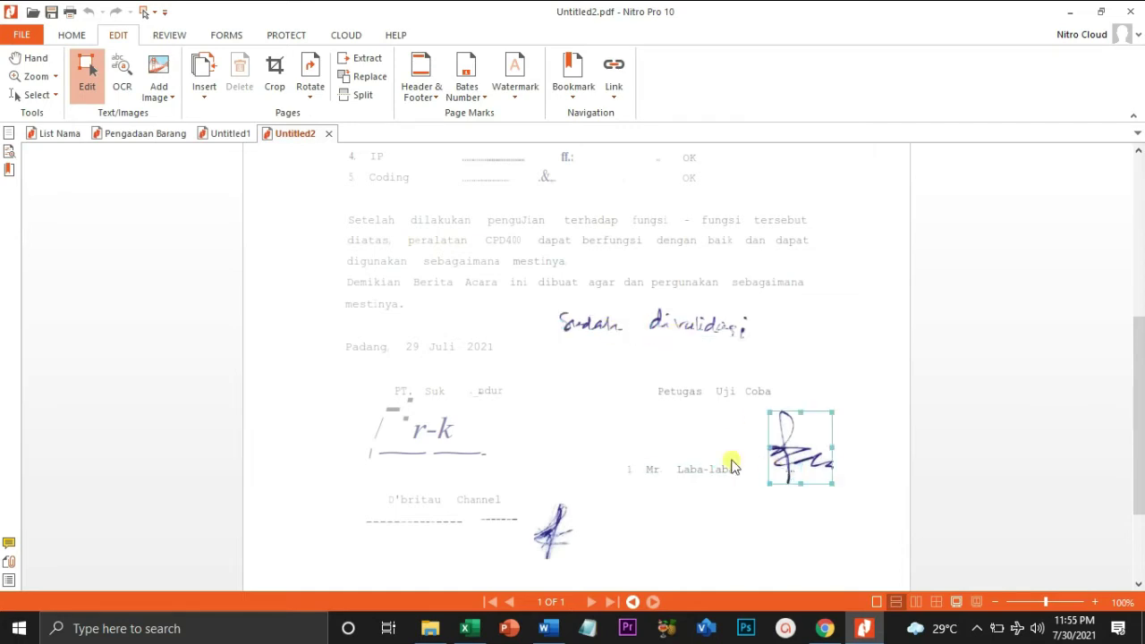
click(412, 419)
click(437, 436)
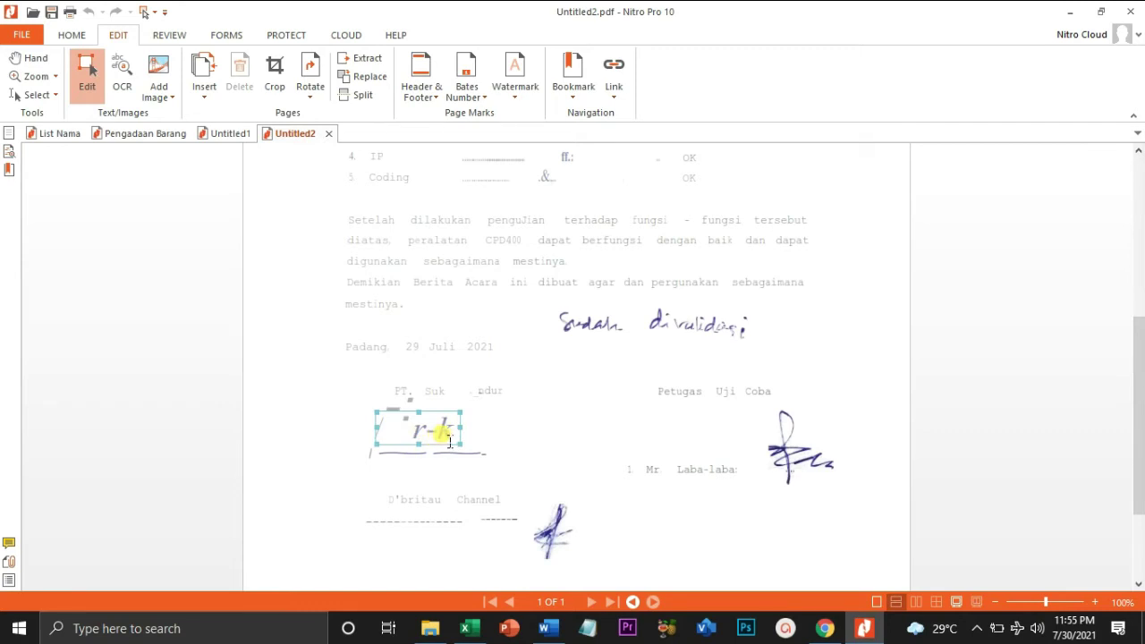
click(440, 371)
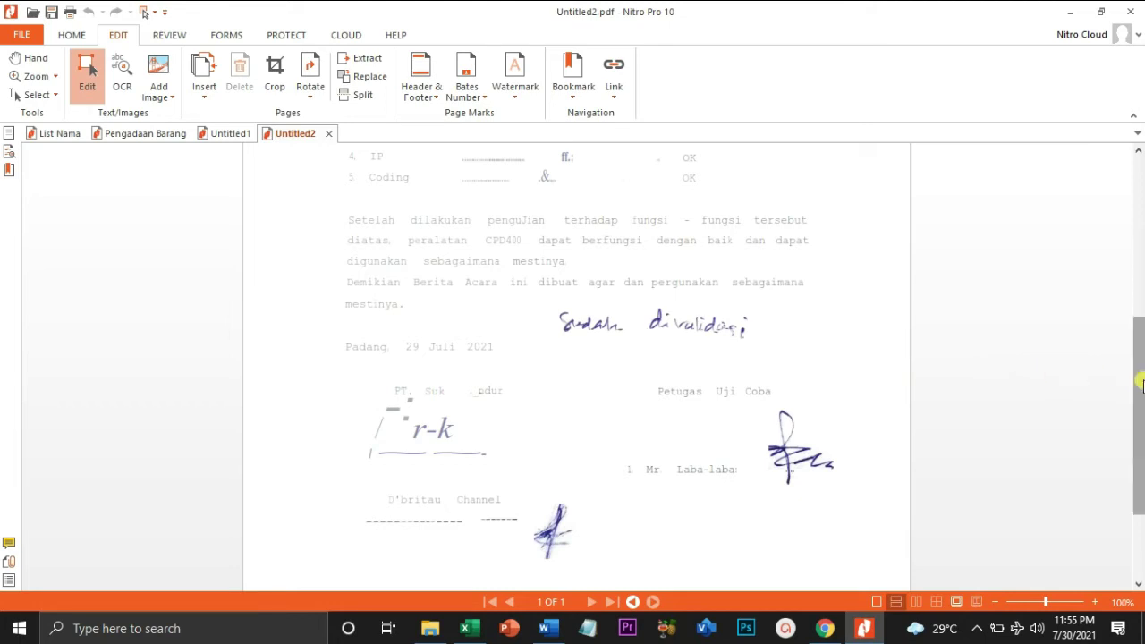
Step: Compare the handwritten numbers in the Nomor line and SK paragraph of the OCR version with the scanned Pengadaan Barang document
drag(1143, 390, 1140, 213)
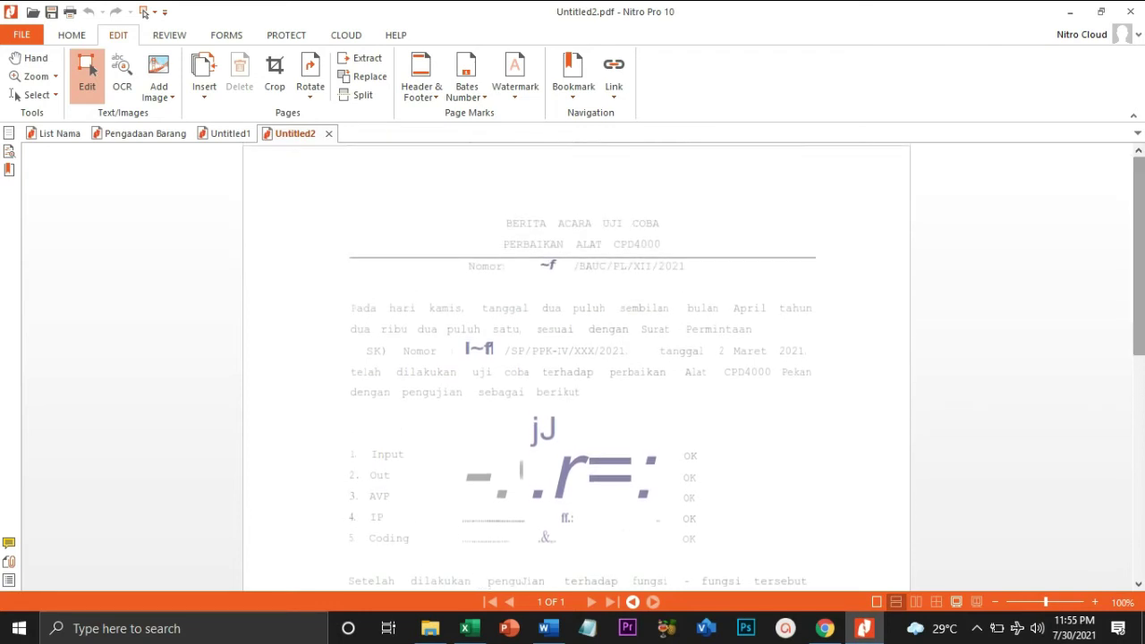
click(542, 277)
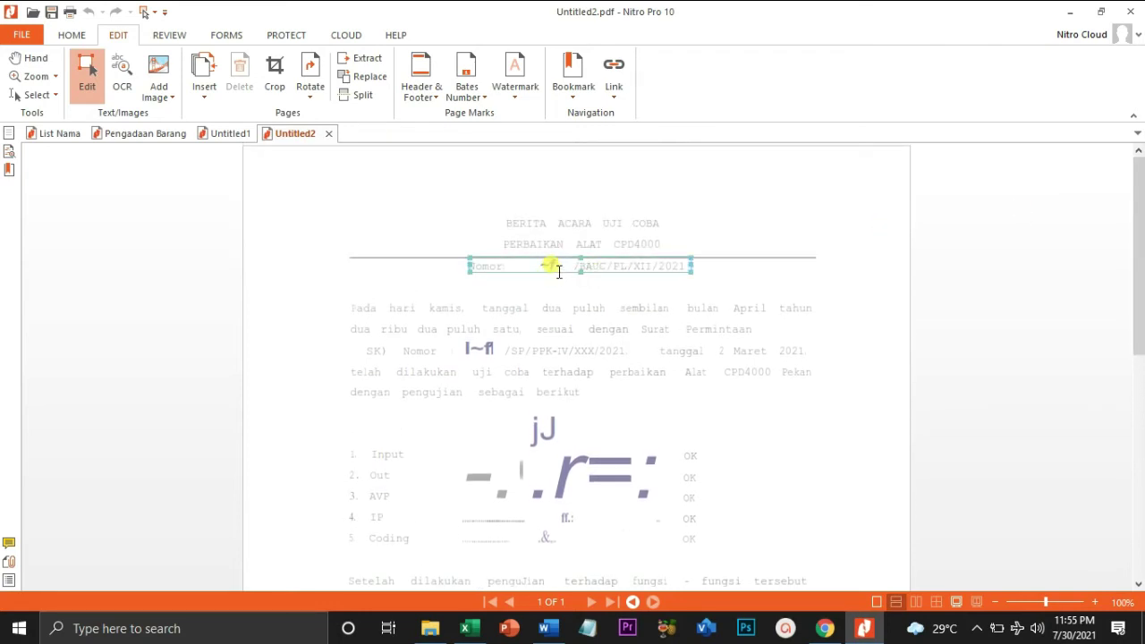
click(525, 256)
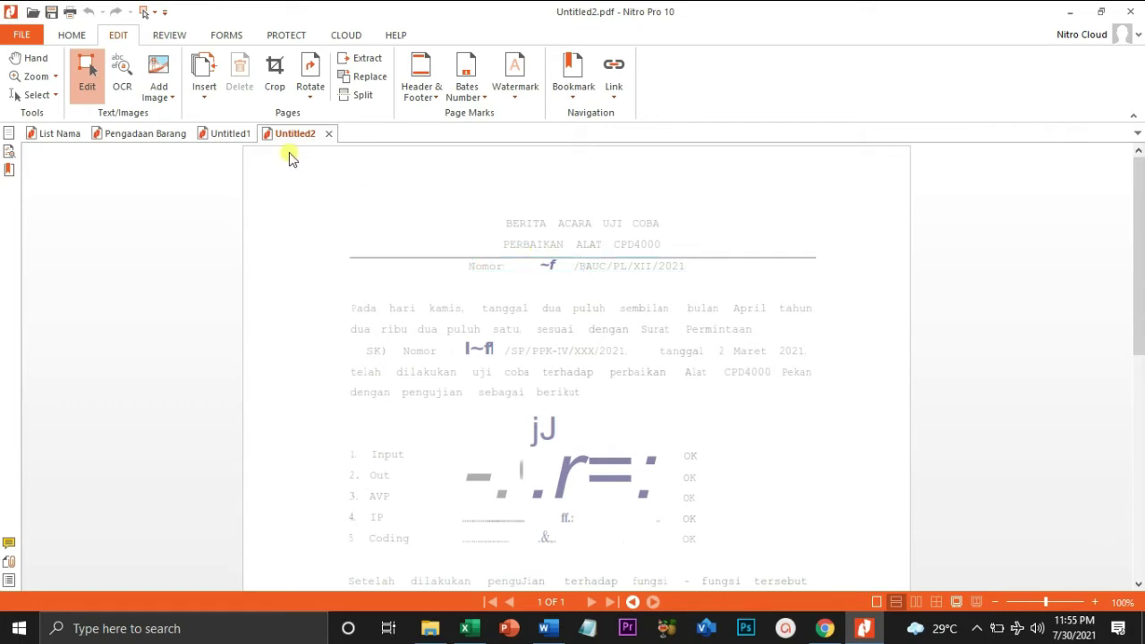
click(155, 134)
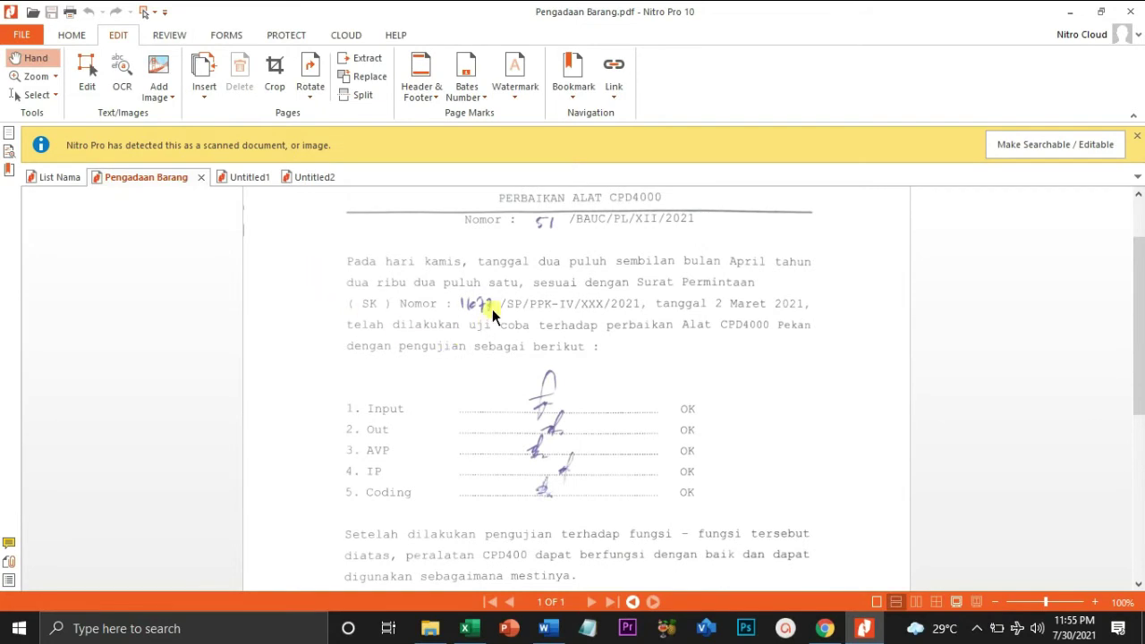
click(306, 179)
click(549, 269)
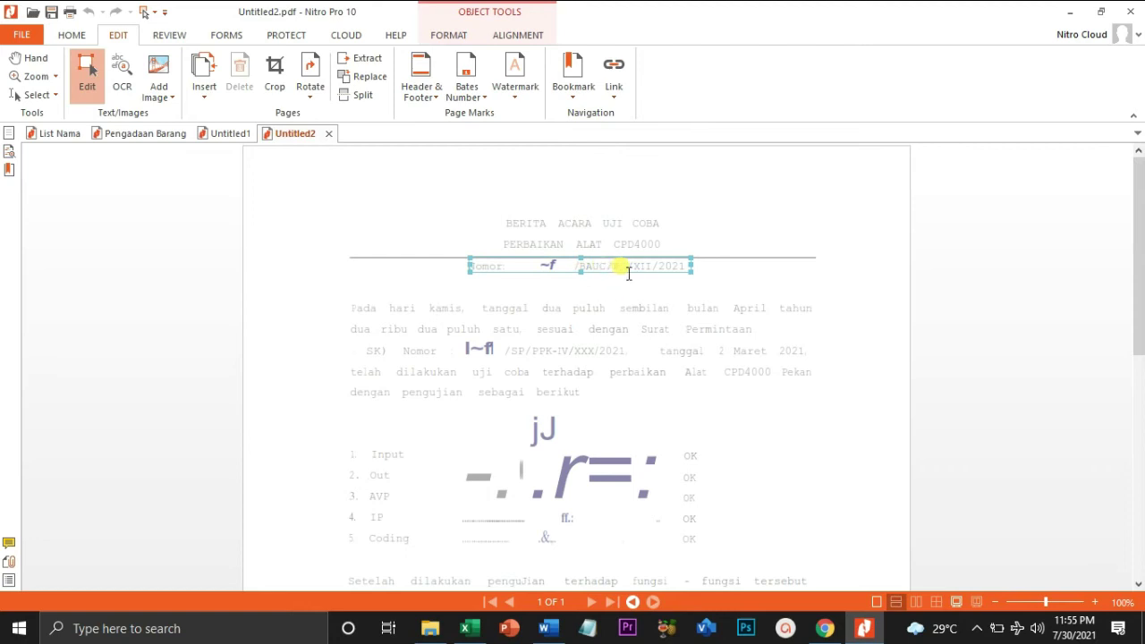
click(703, 346)
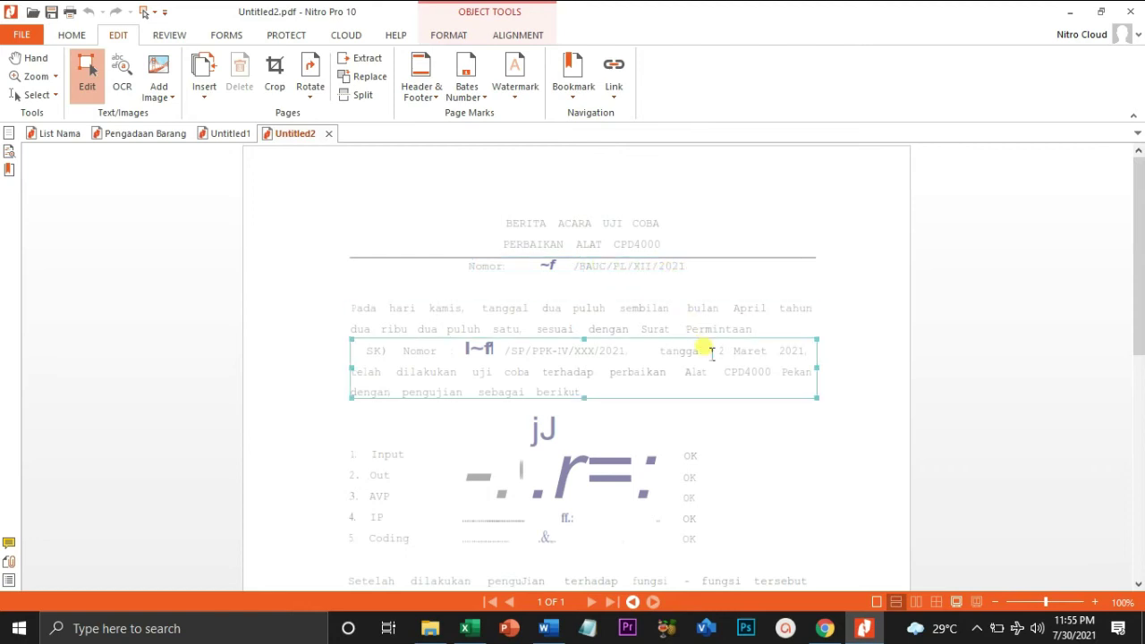
click(788, 467)
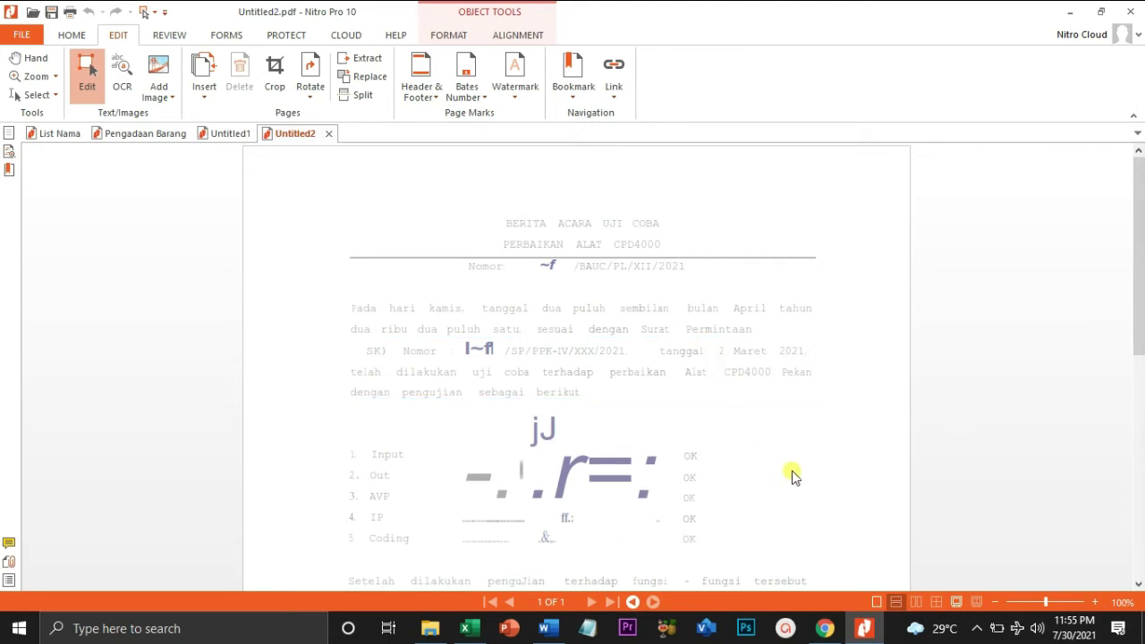
Step: Switch to Chrome and open the OCR tool from Sejda's list of all tools
click(829, 634)
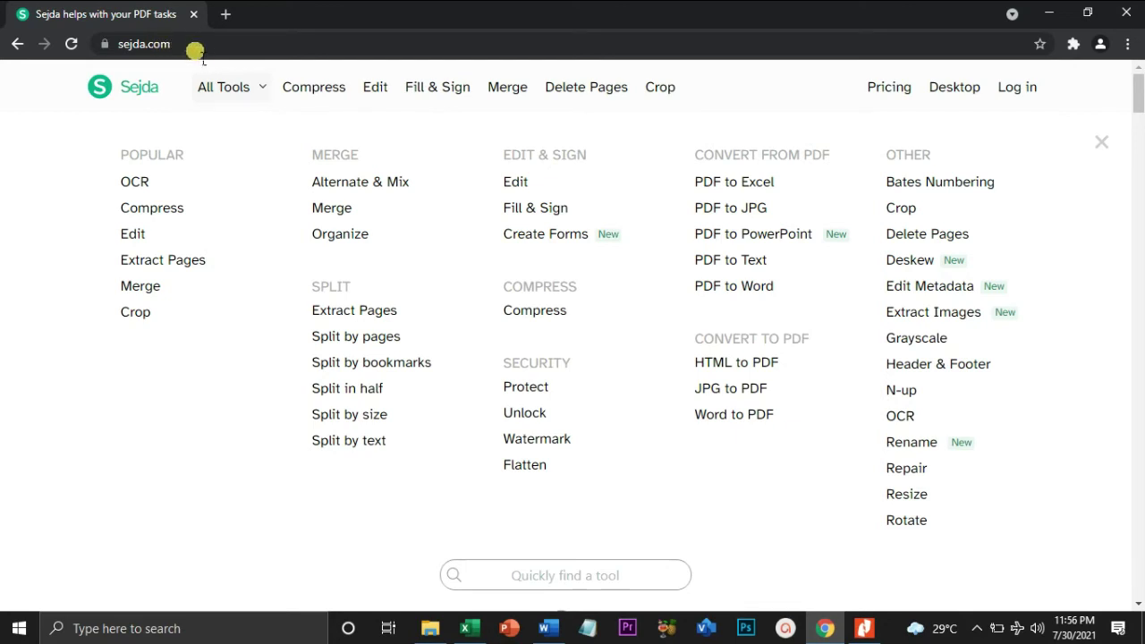
click(268, 89)
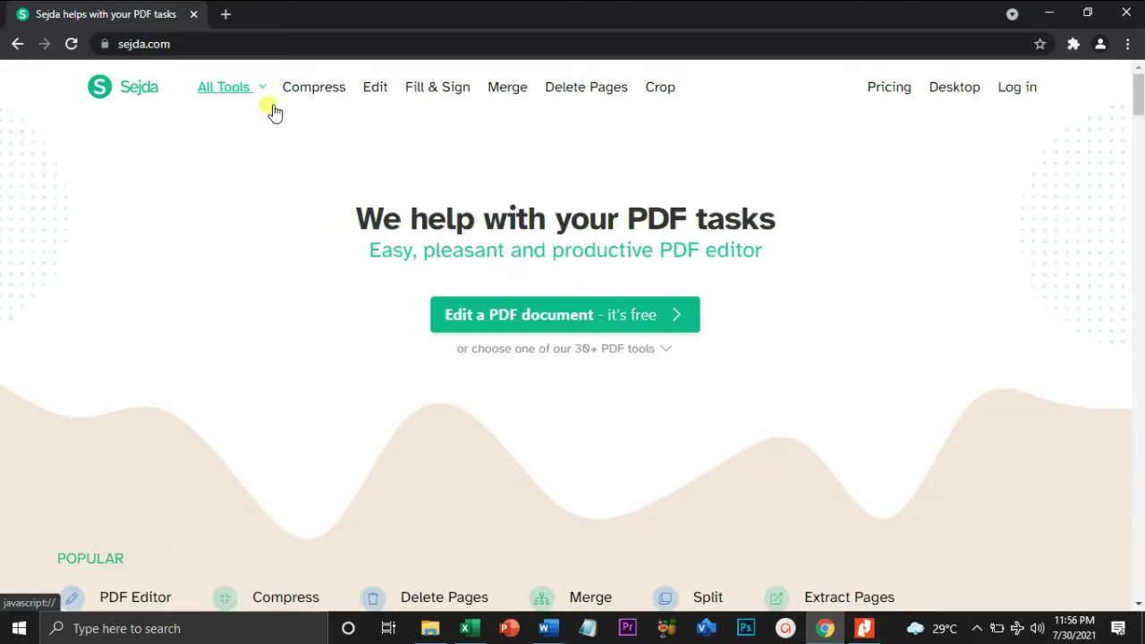
click(261, 89)
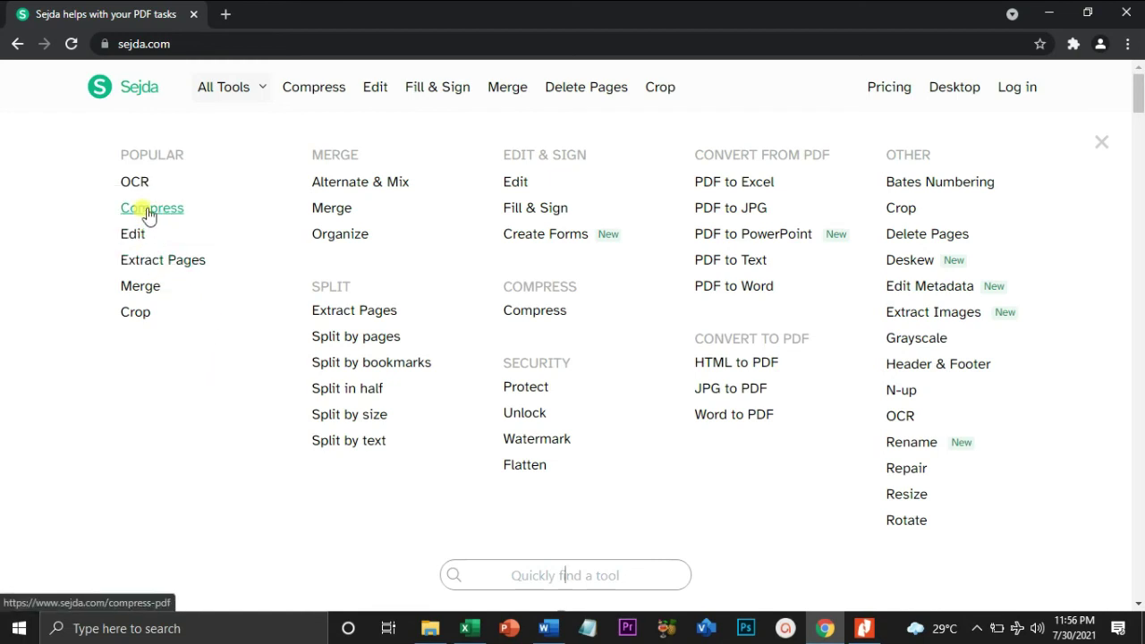
click(136, 183)
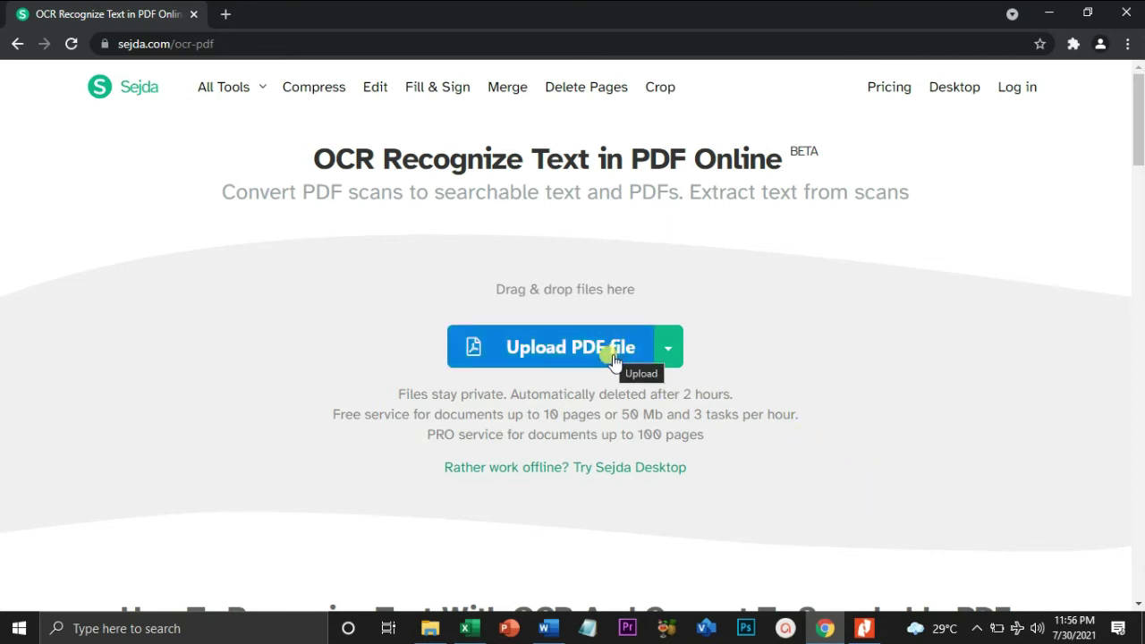
Step: Upload the Pengadaan Barang PDF from the Downloads folder to Sejda's OCR tool
click(430, 629)
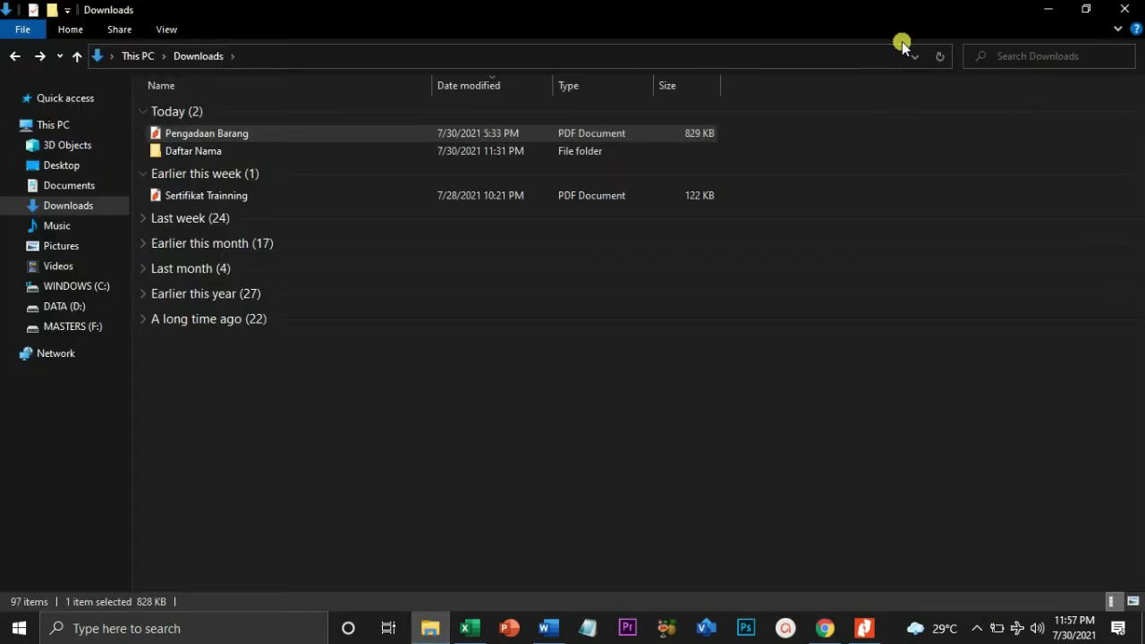
click(827, 624)
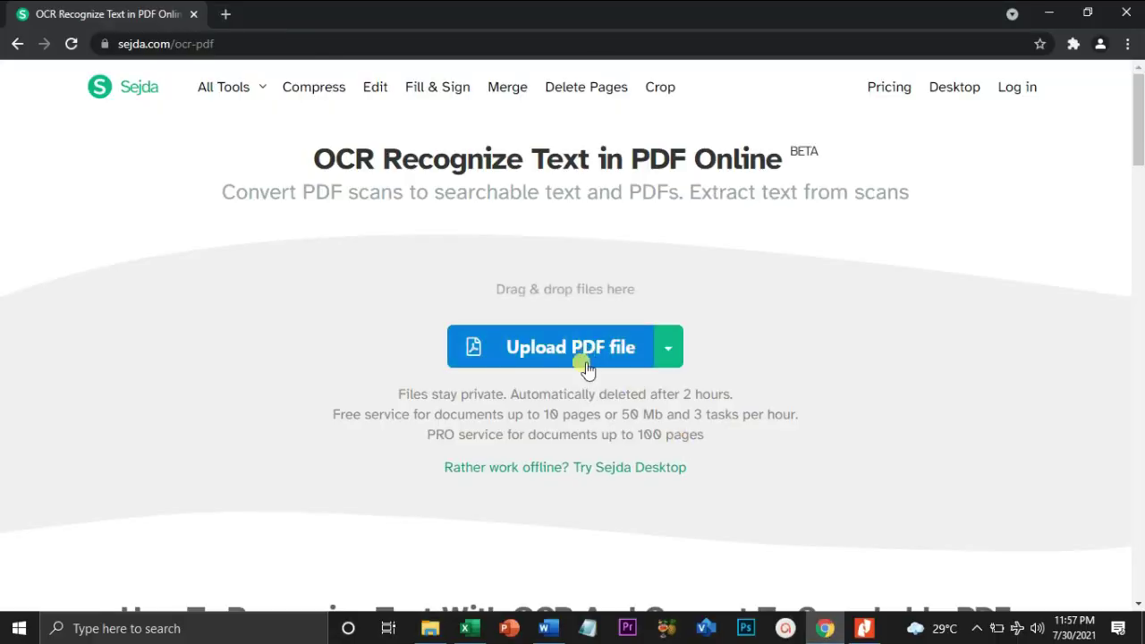
mouse_move(430, 619)
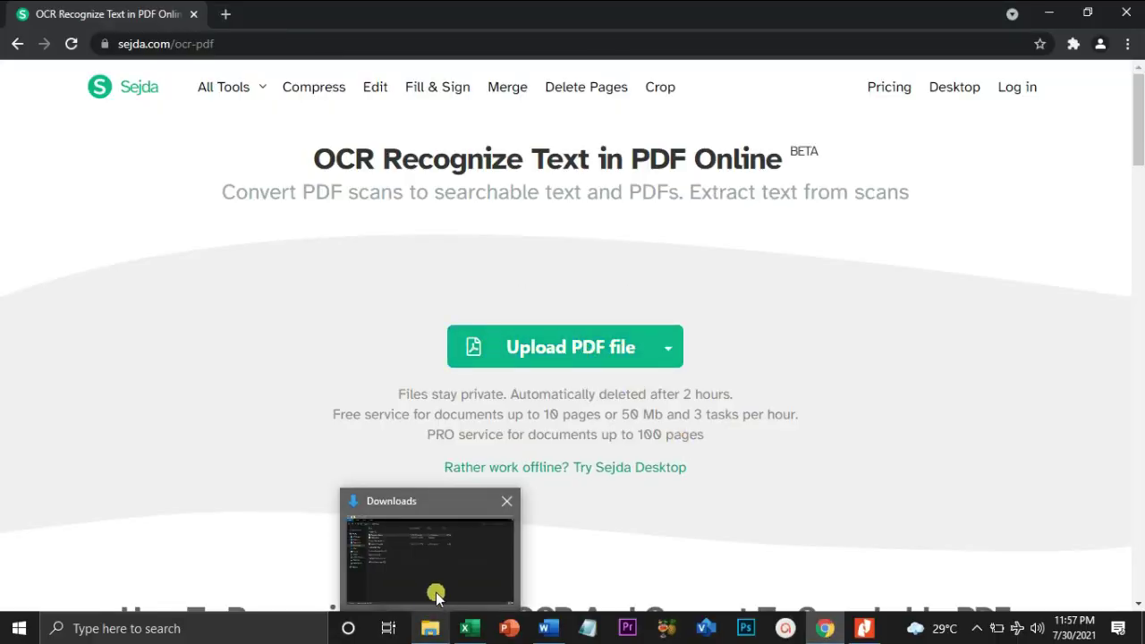
click(435, 589)
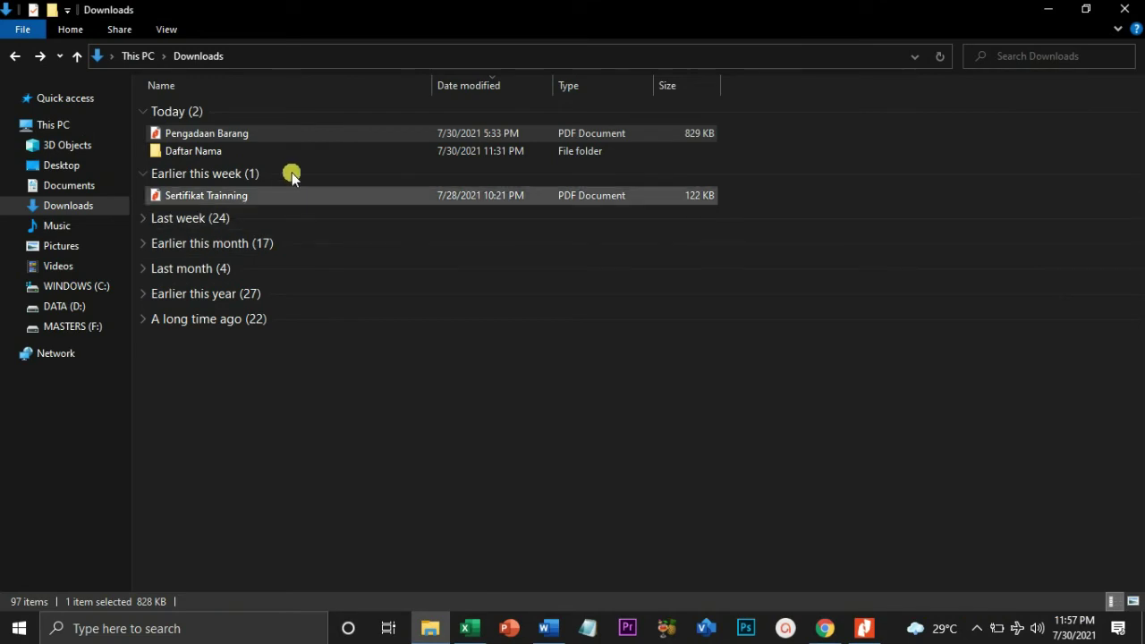
click(258, 134)
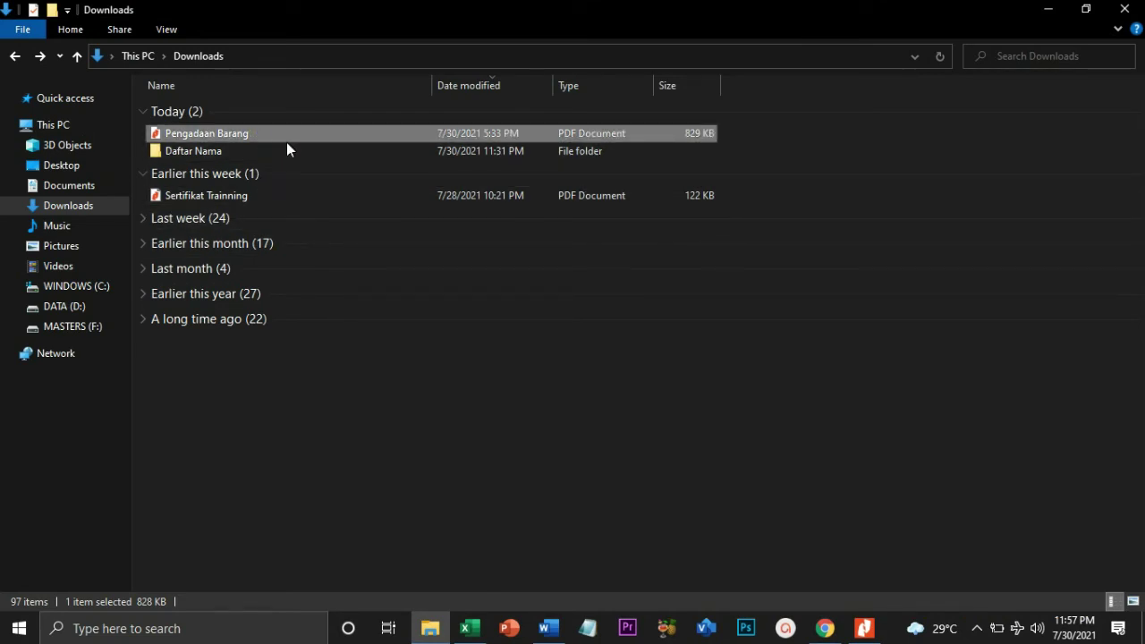
drag(286, 142, 615, 361)
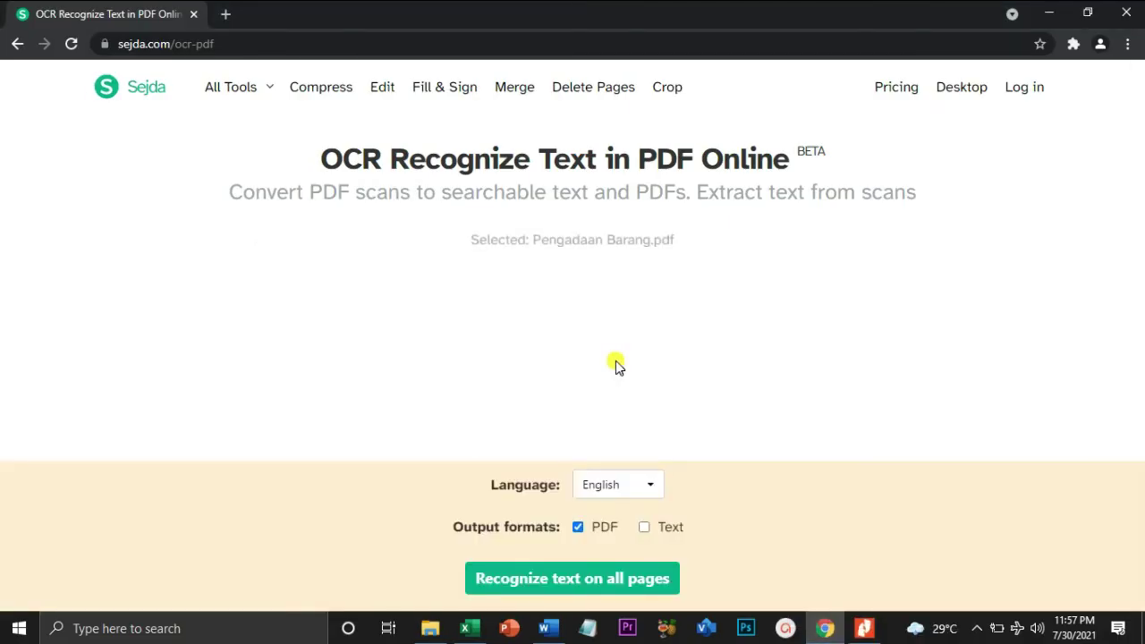
Step: Recognize the text on all pages of Pengadaan Barang and download the resulting PDF
scroll(616, 361, down, 2)
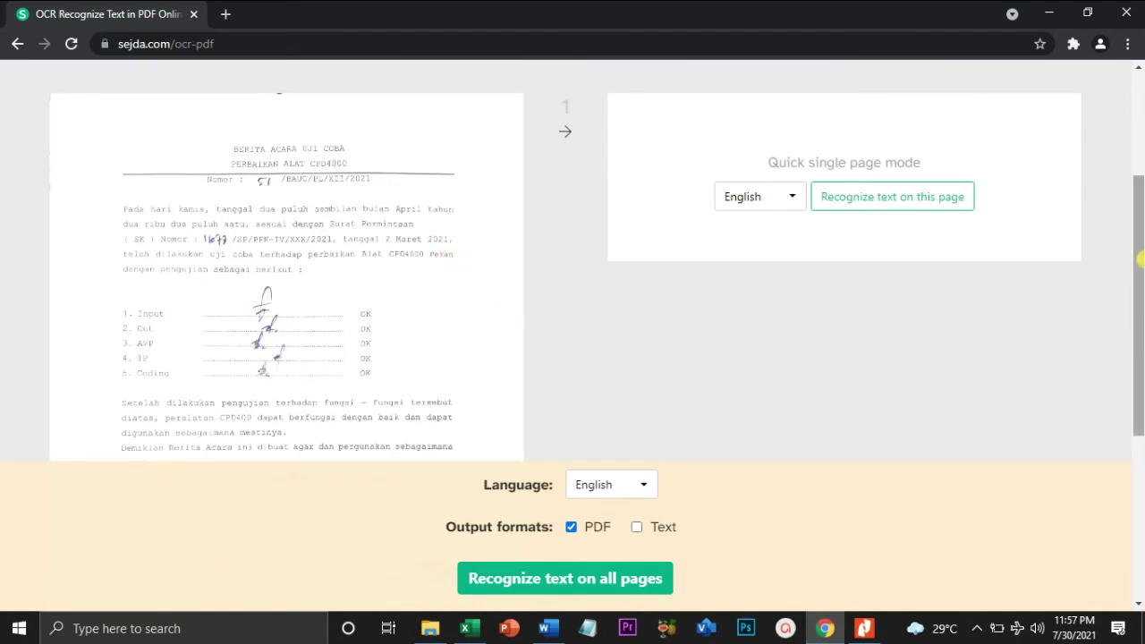
drag(1139, 340, 1139, 443)
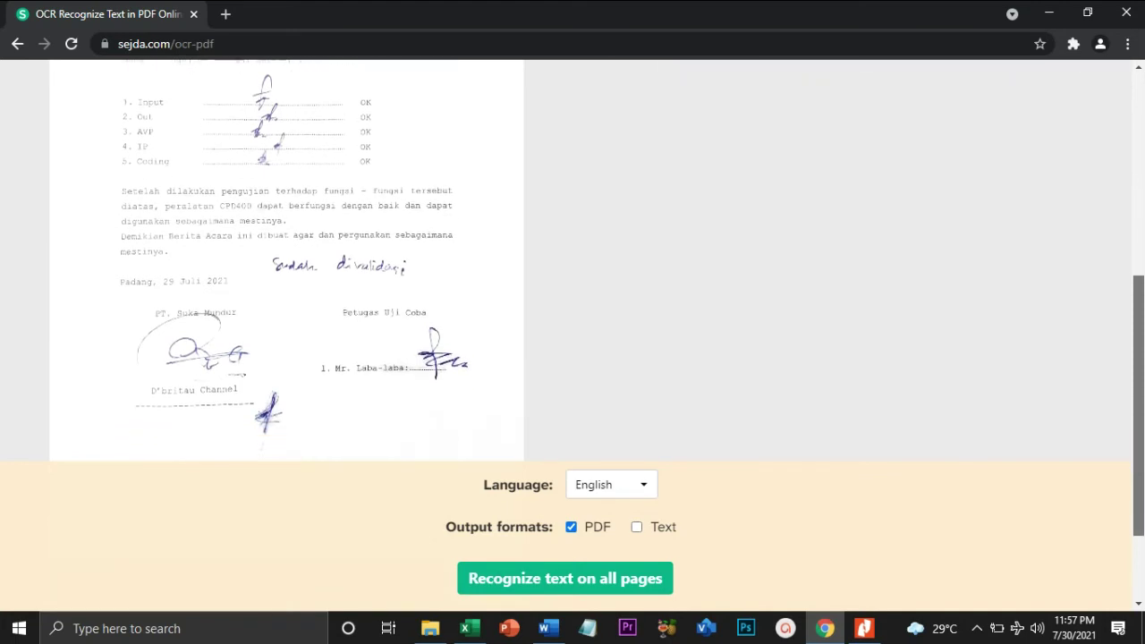
click(593, 582)
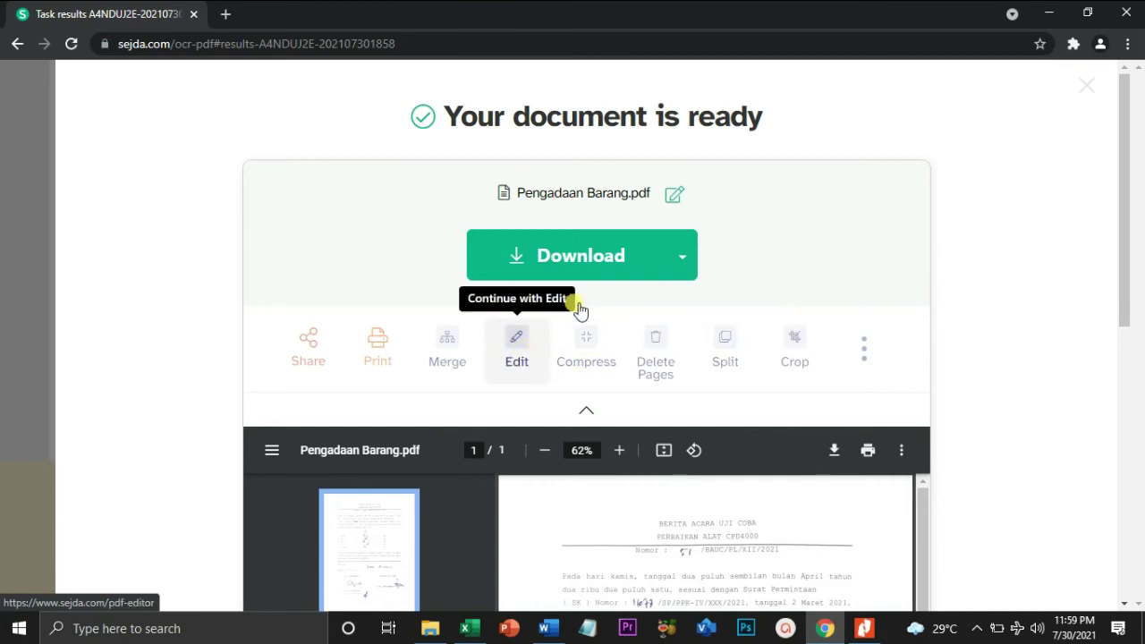
click(616, 242)
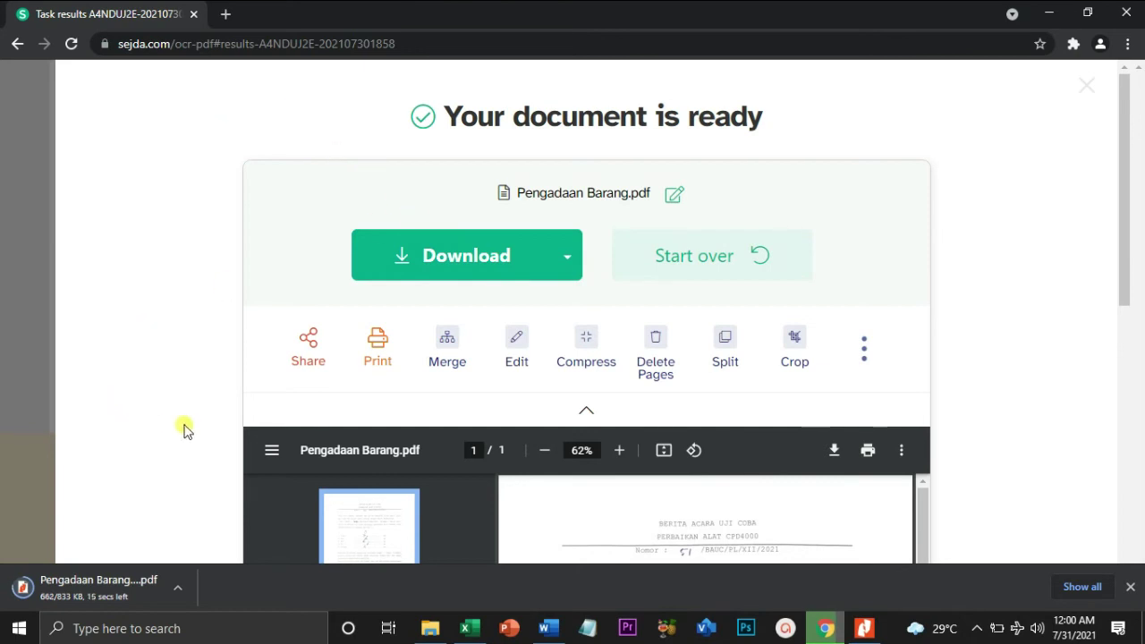
Step: Switch to Nitro Pro and review the pages of List Nama and the scanned Pengadaan Barang document
click(864, 628)
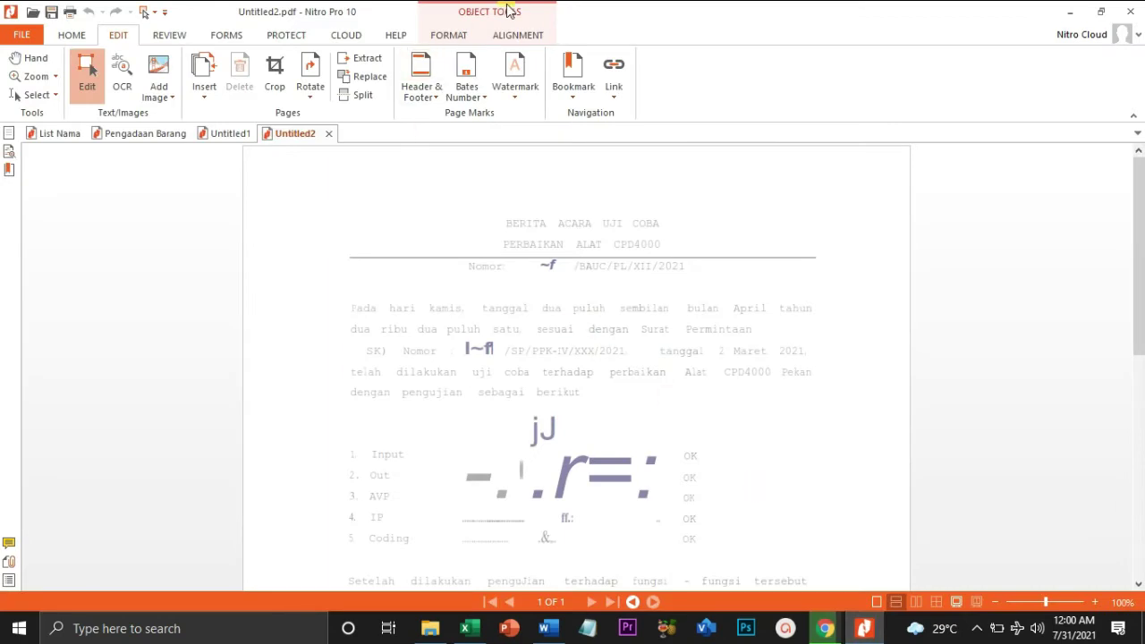
click(62, 135)
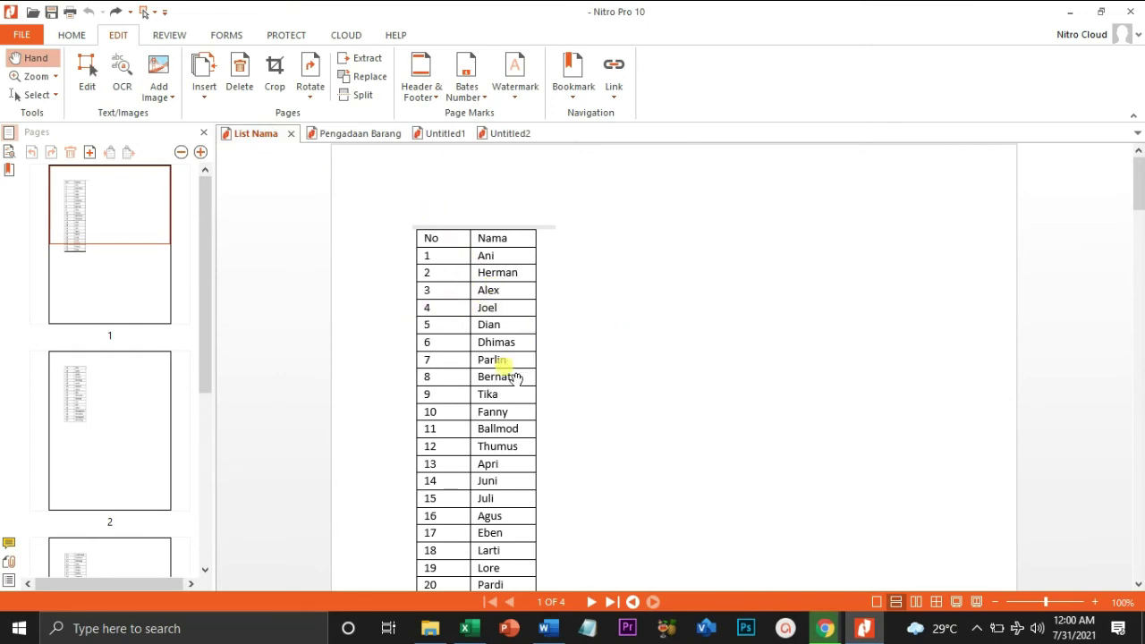
drag(1141, 179, 1141, 285)
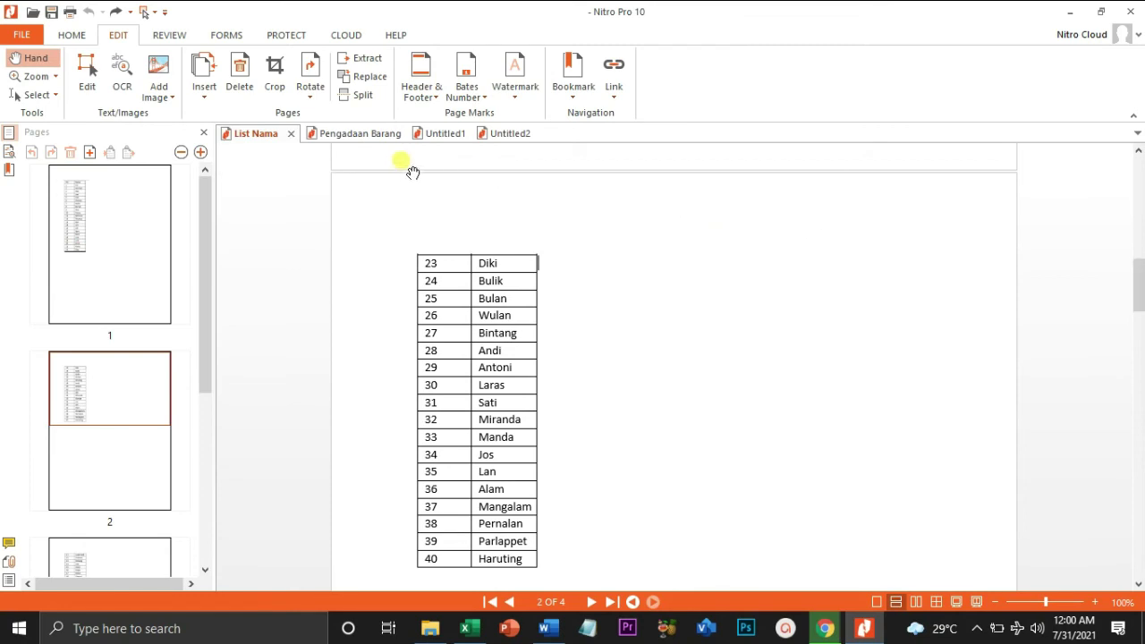
click(358, 134)
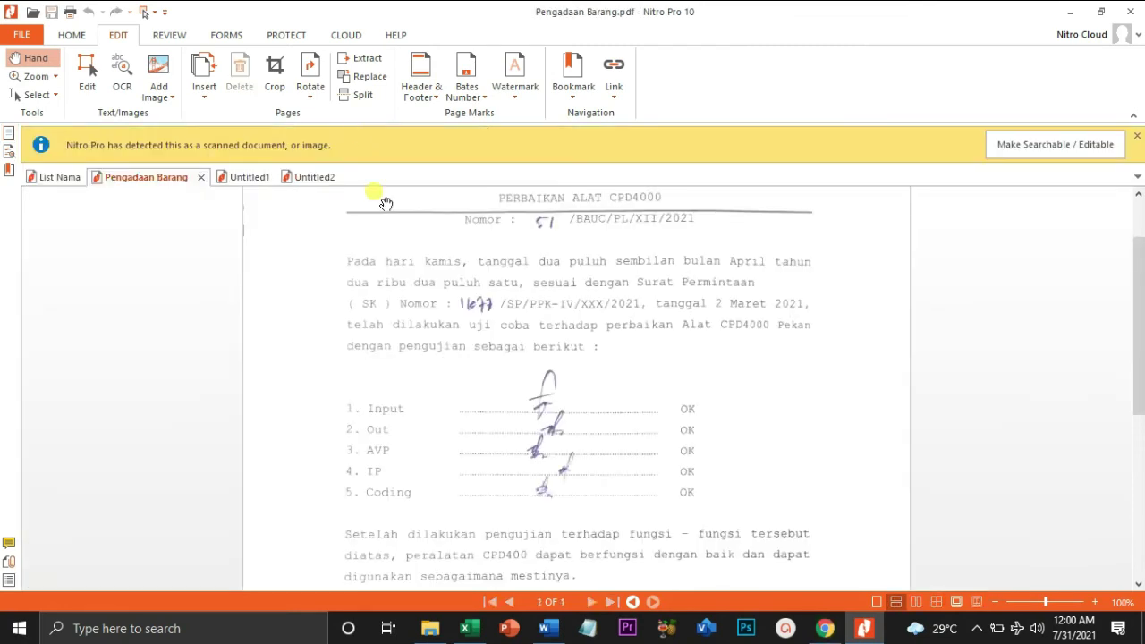
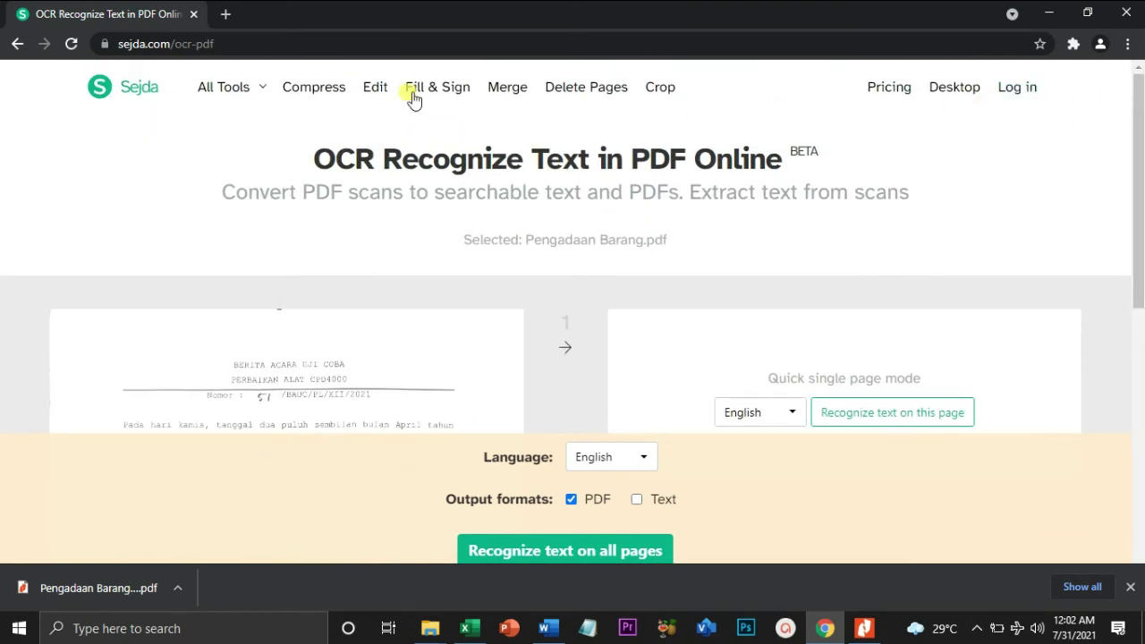
Step: Close the Pengadaan Barang results in Chrome and reopen the OCR tool from Sejda's list of all tools
click(17, 44)
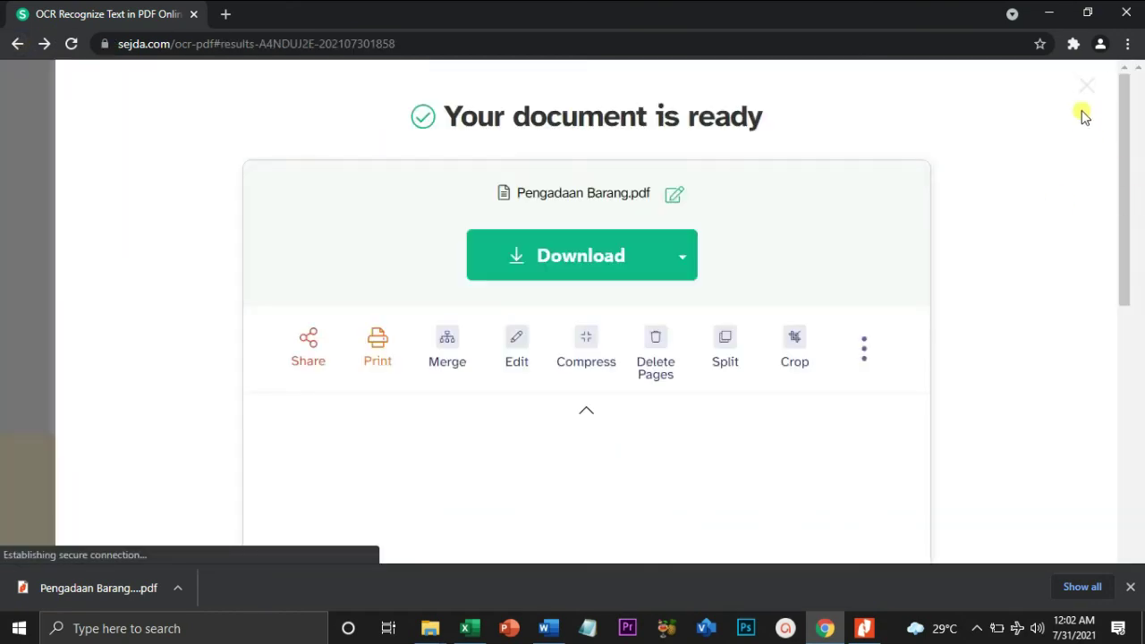
click(1088, 83)
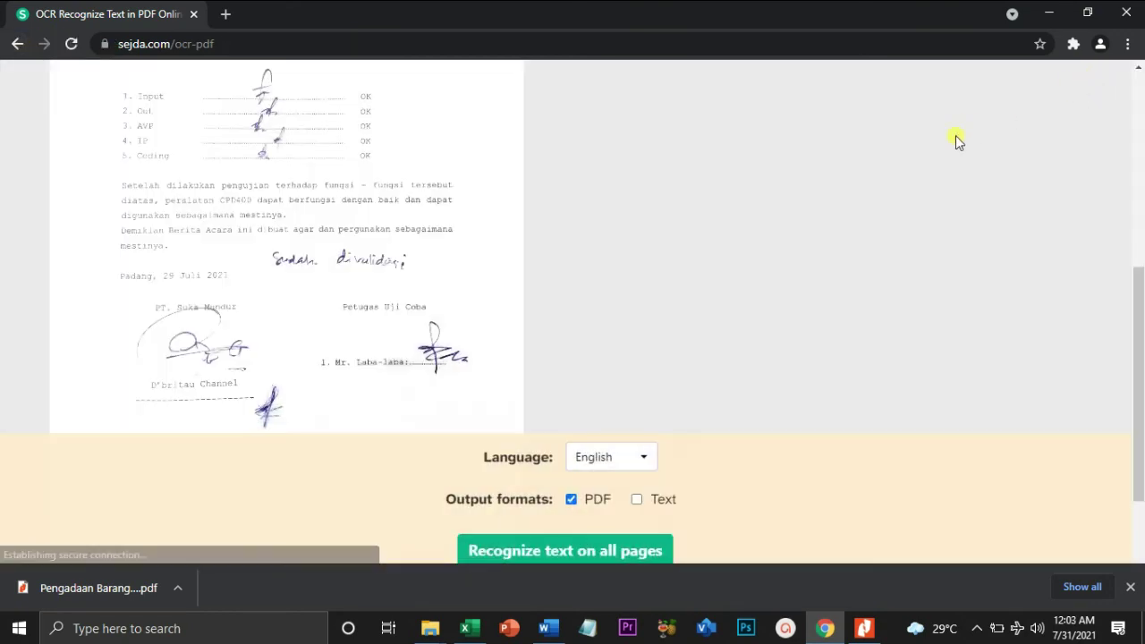
drag(1140, 269, 1143, 72)
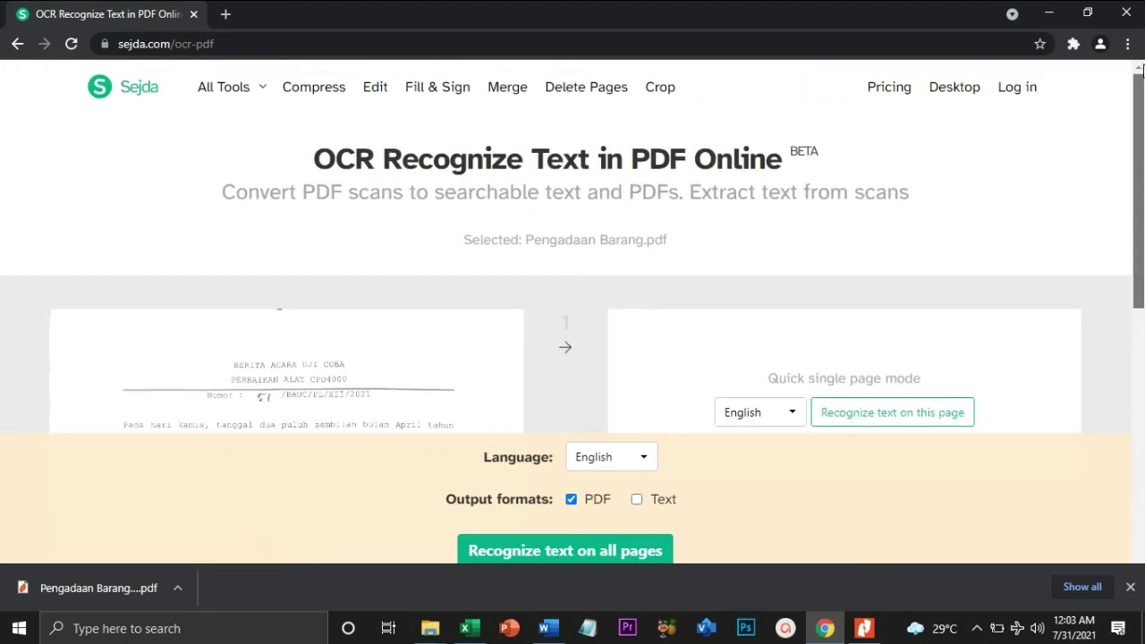
click(238, 90)
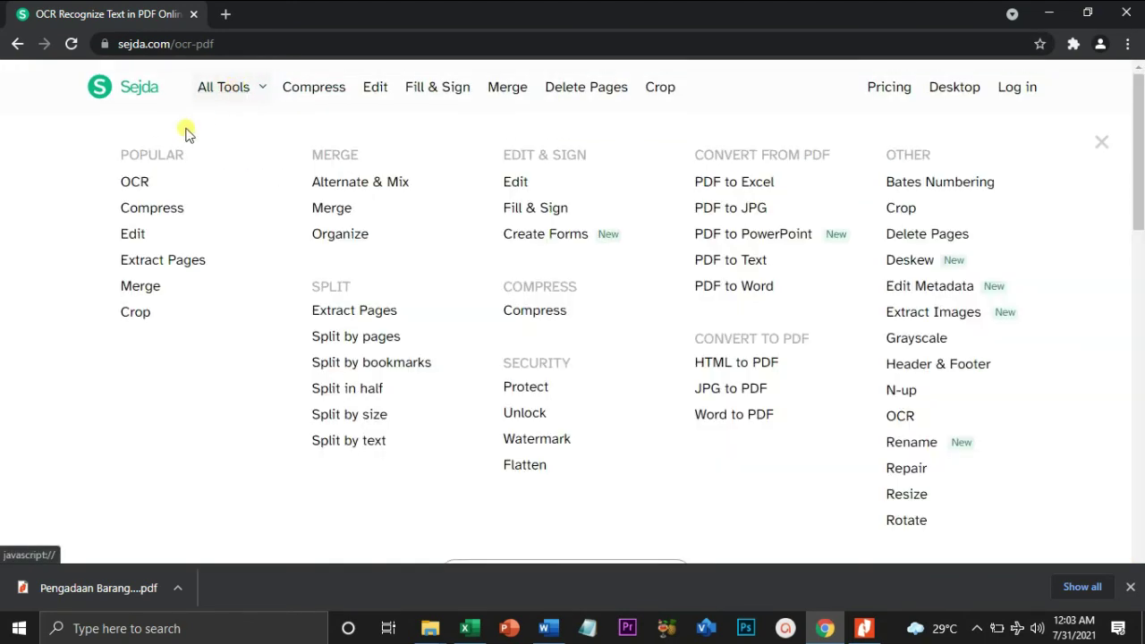
click(139, 181)
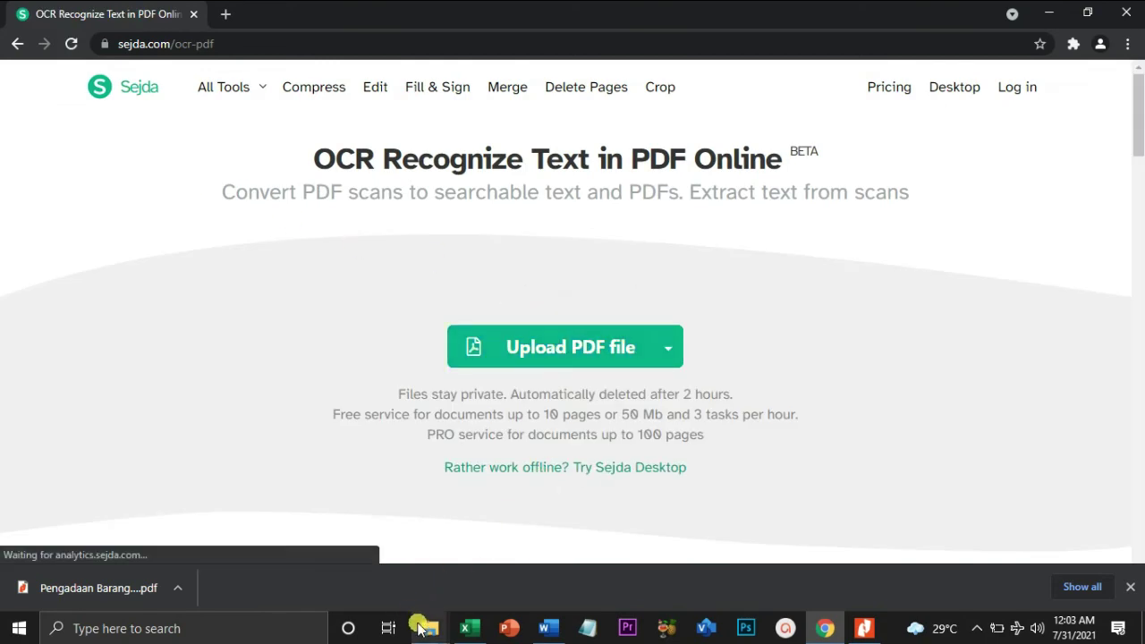
Step: Upload the List Nama PDF from the Daftar Nama folder in Downloads to the OCR tool
mouse_move(421, 622)
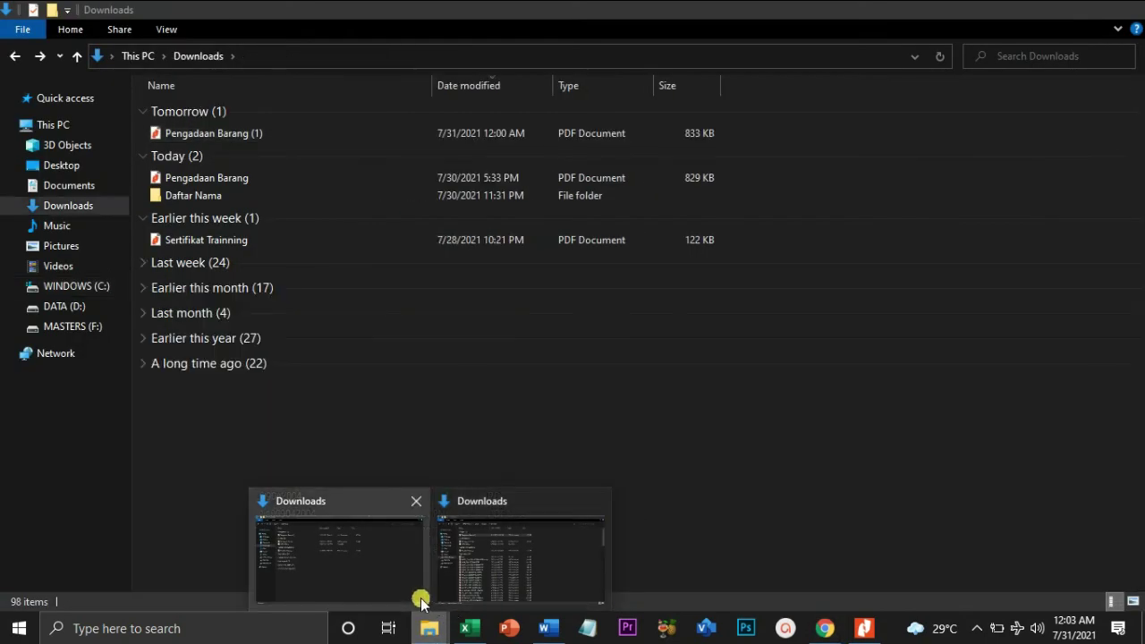
click(421, 601)
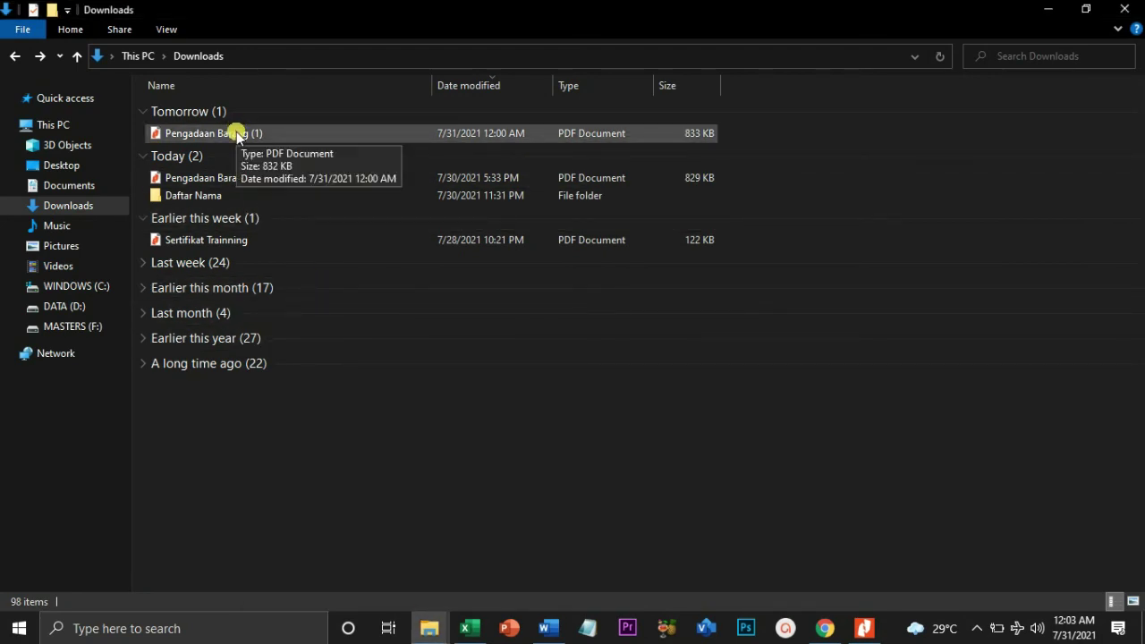
click(143, 112)
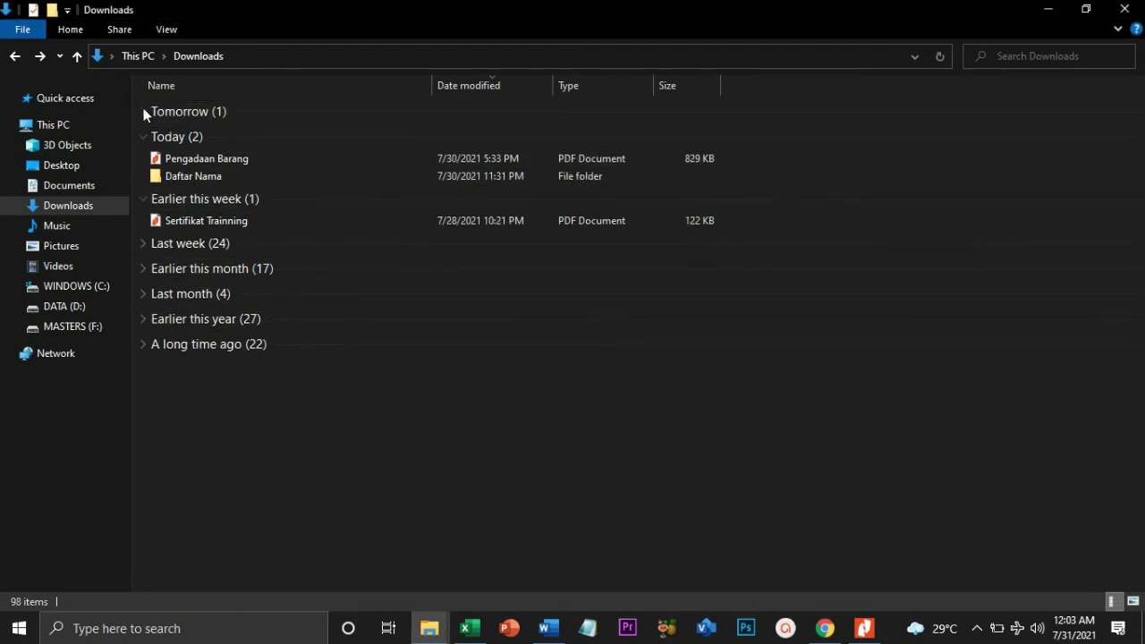
click(143, 112)
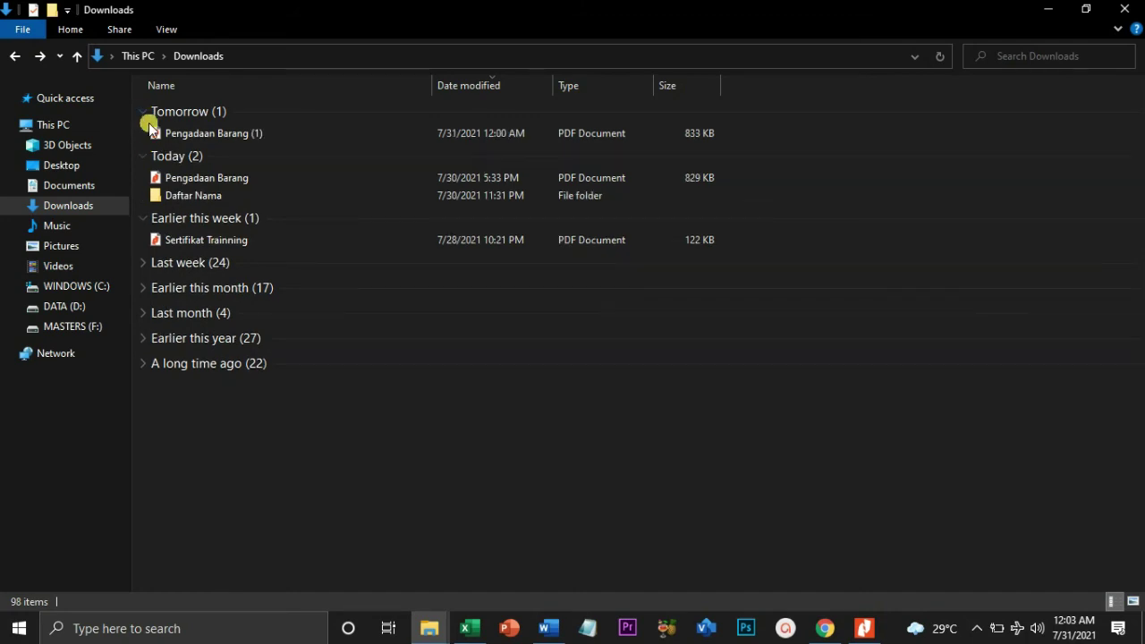
click(162, 196)
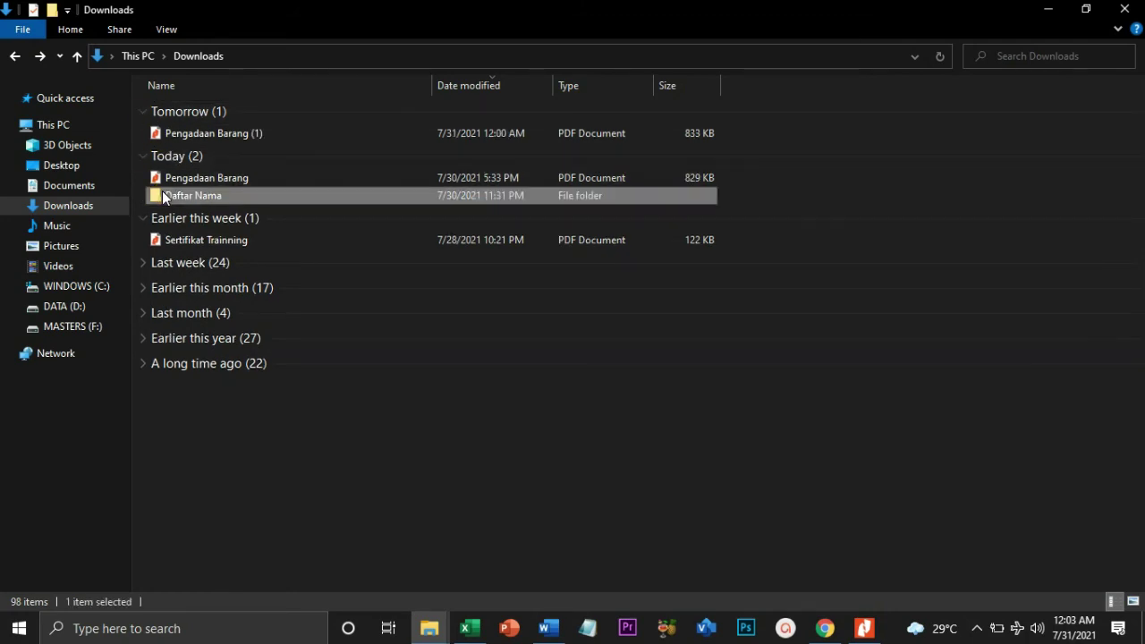
click(213, 191)
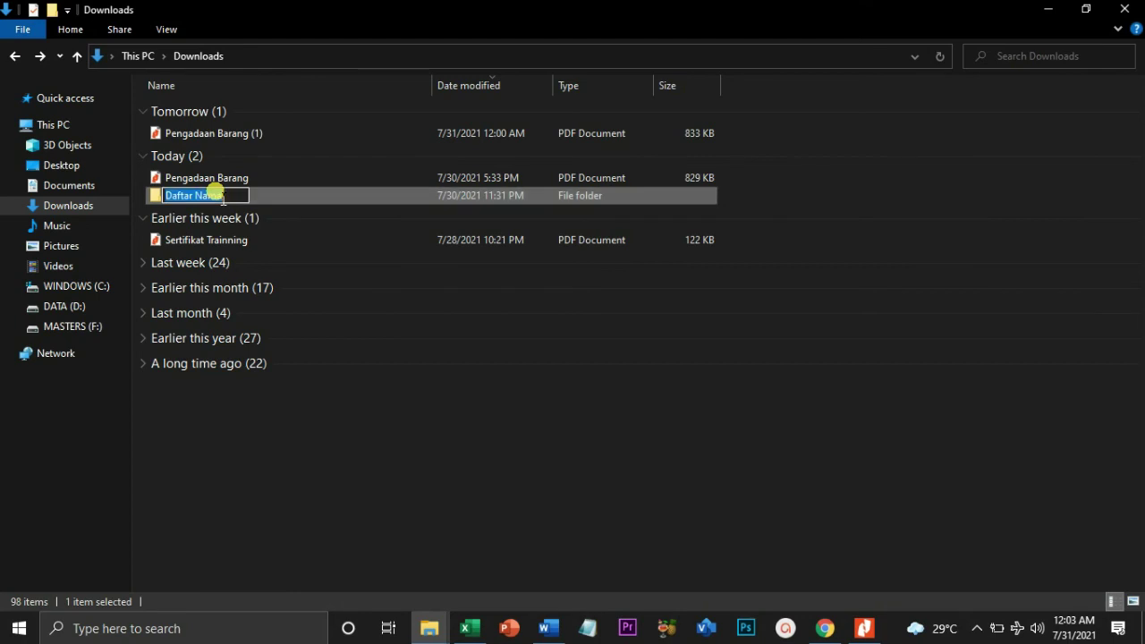
click(263, 195)
double_click(263, 195)
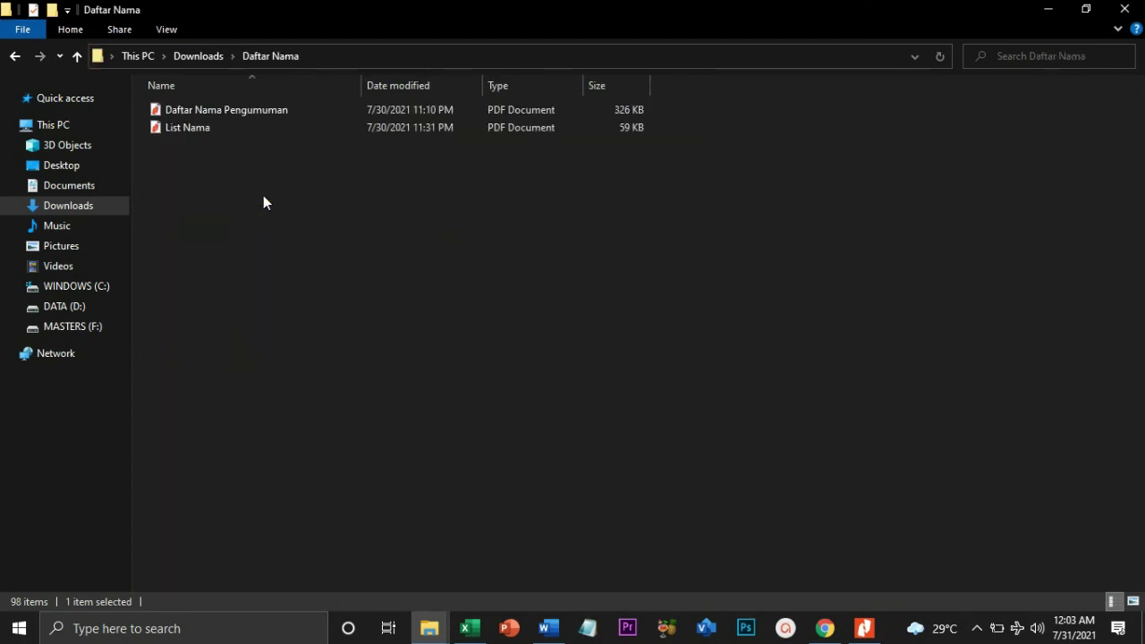
drag(225, 131, 581, 351)
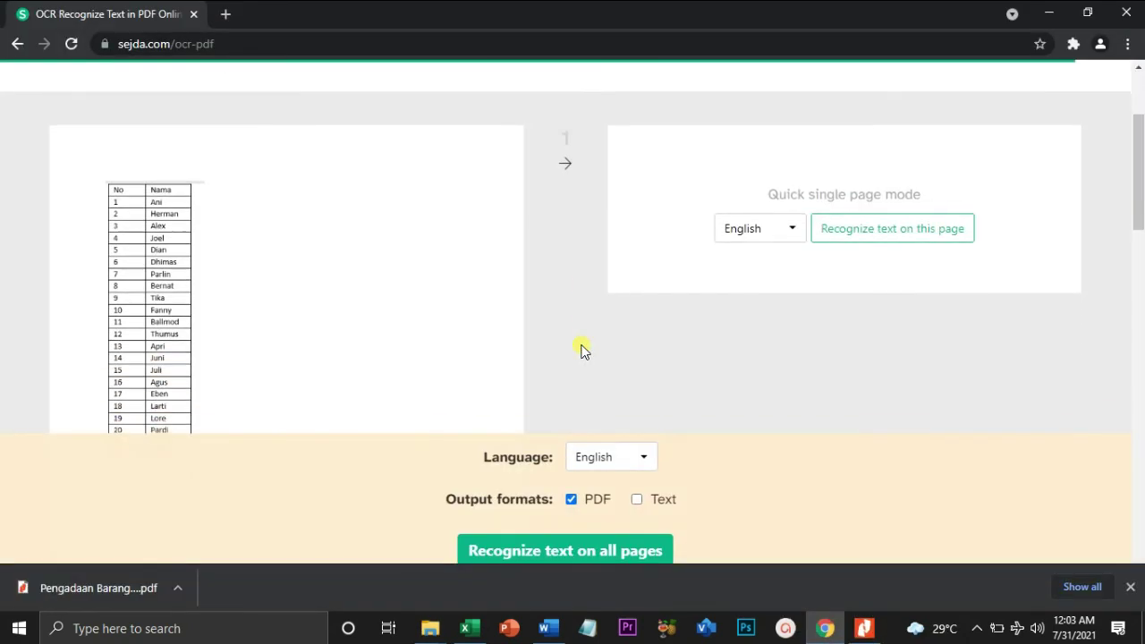
Step: Recognize the text on all pages of List Nama, download the resulting PDF and close the results
click(530, 549)
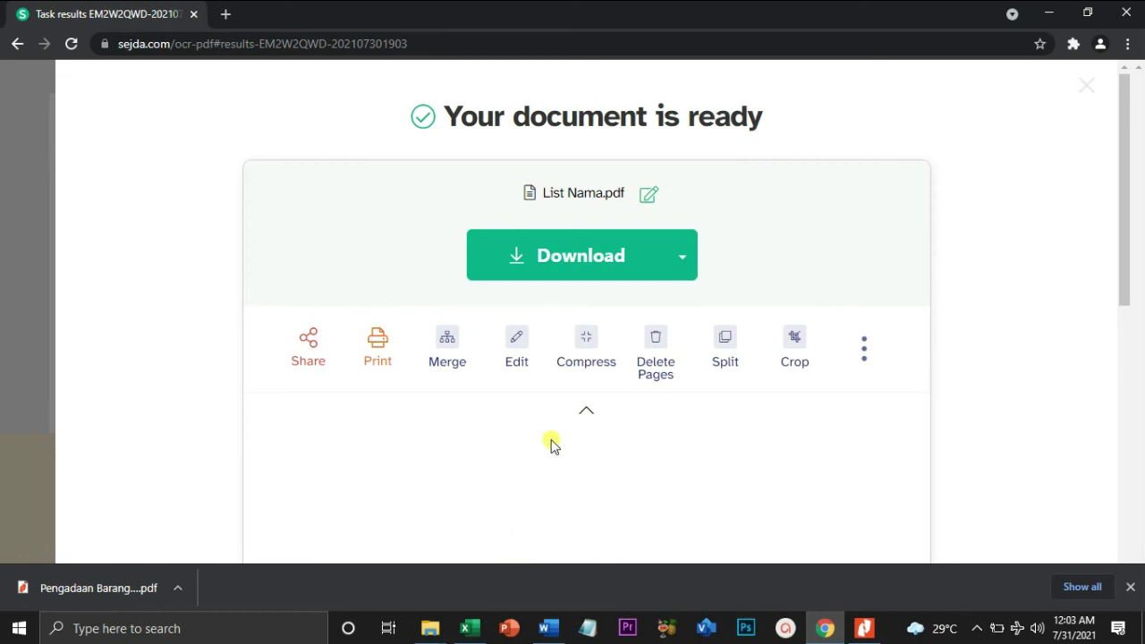
click(571, 260)
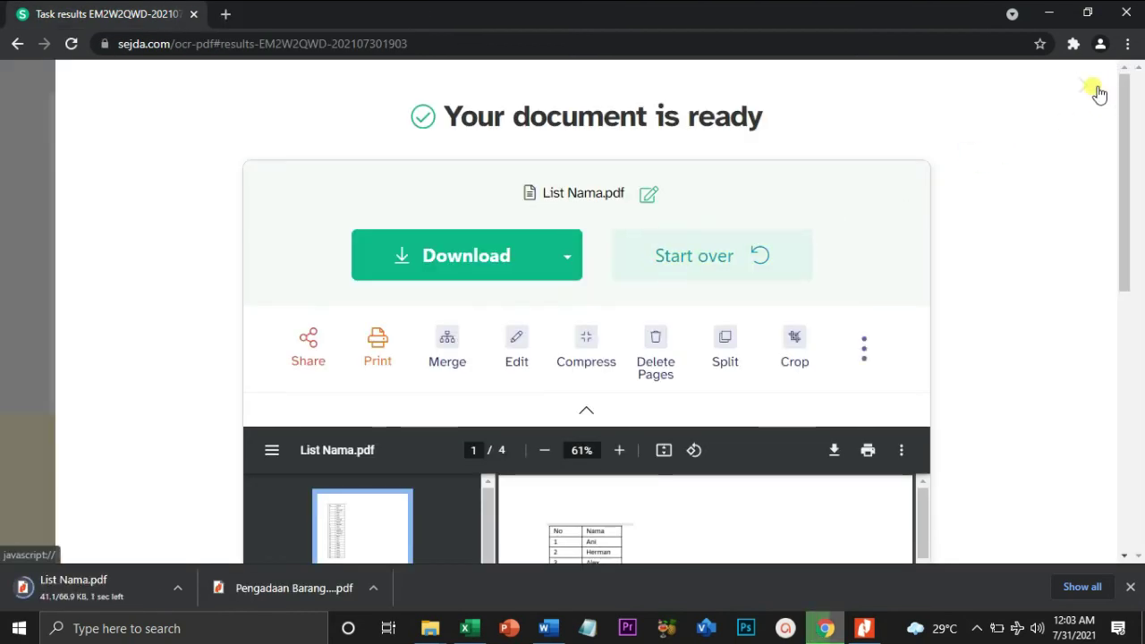
key(alt+Left)
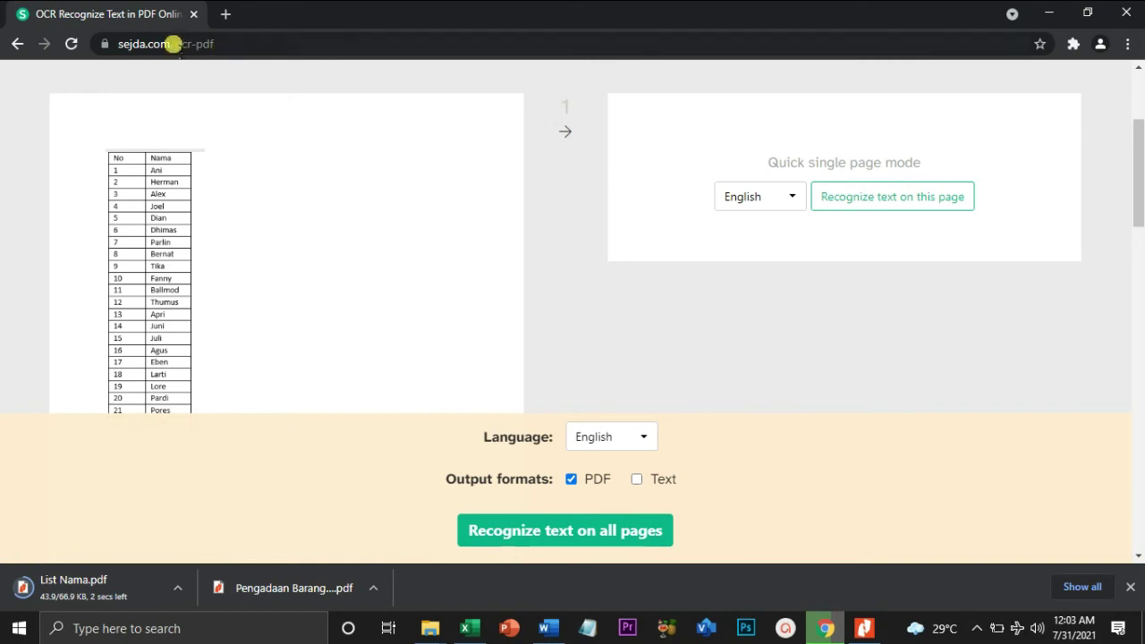
Step: Return to the OCR page and reopen the OCR tool from Sejda's list of all tools
click(18, 44)
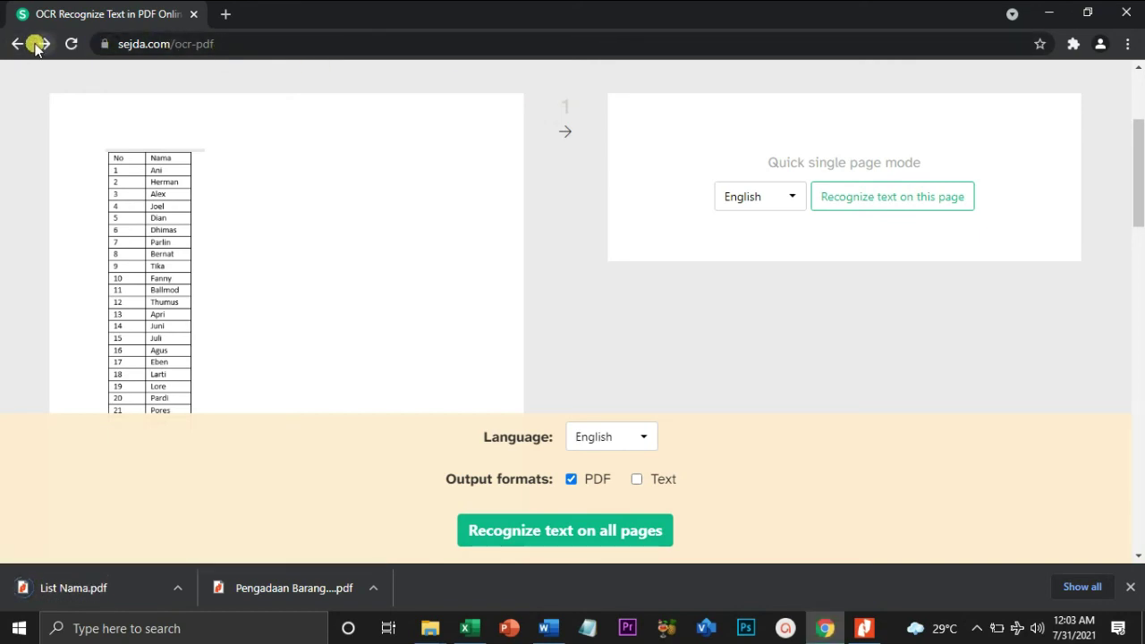
drag(1140, 170, 1140, 124)
click(217, 83)
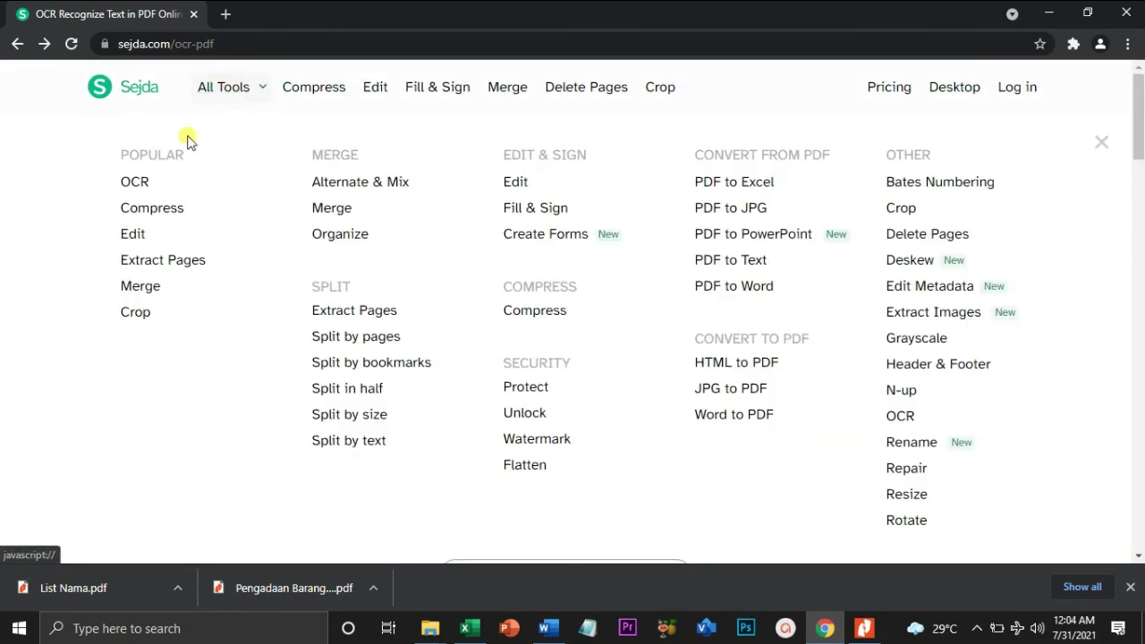
click(130, 188)
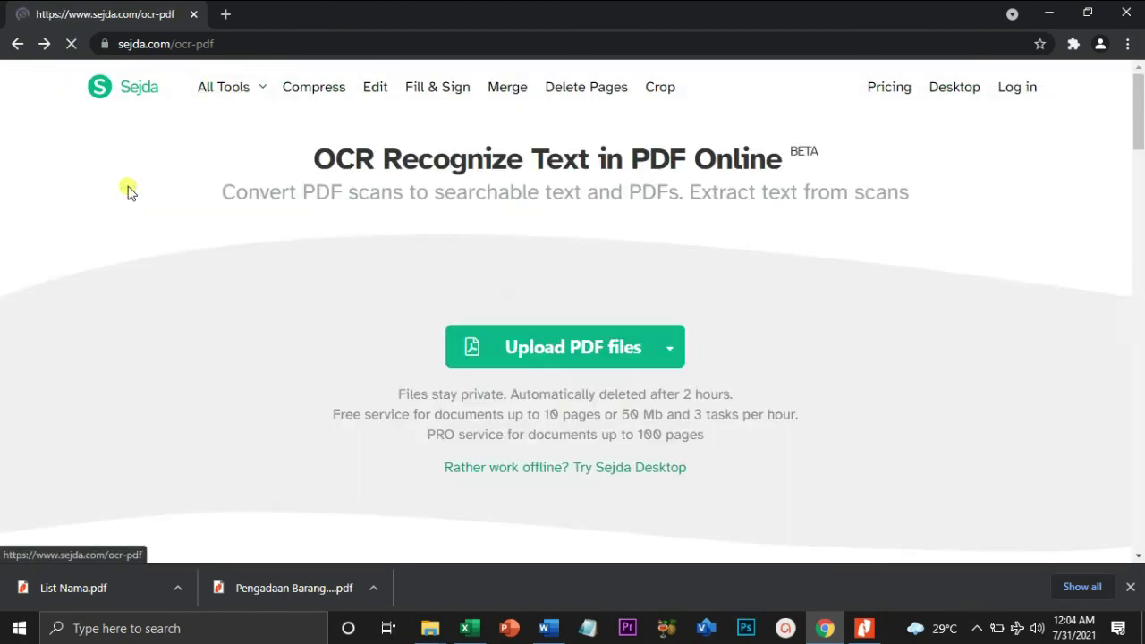
Step: Upload the Daftar Nama Pengumuman PDF from the Daftar Nama folder, try to recognize text on all its pages, and return to the empty OCR tool
click(430, 629)
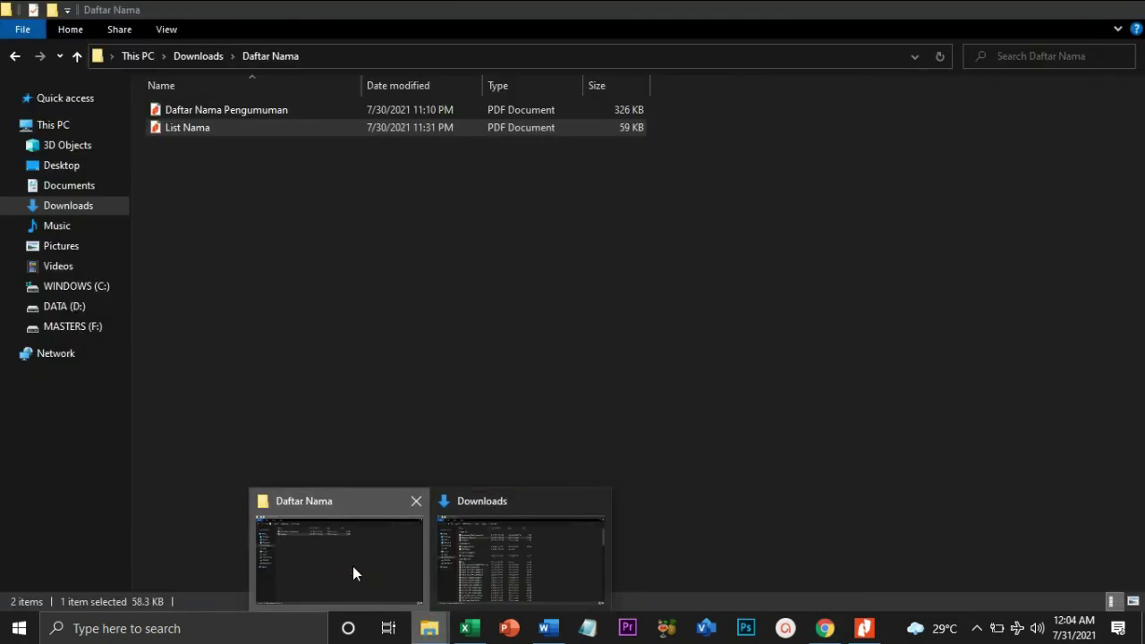
click(354, 569)
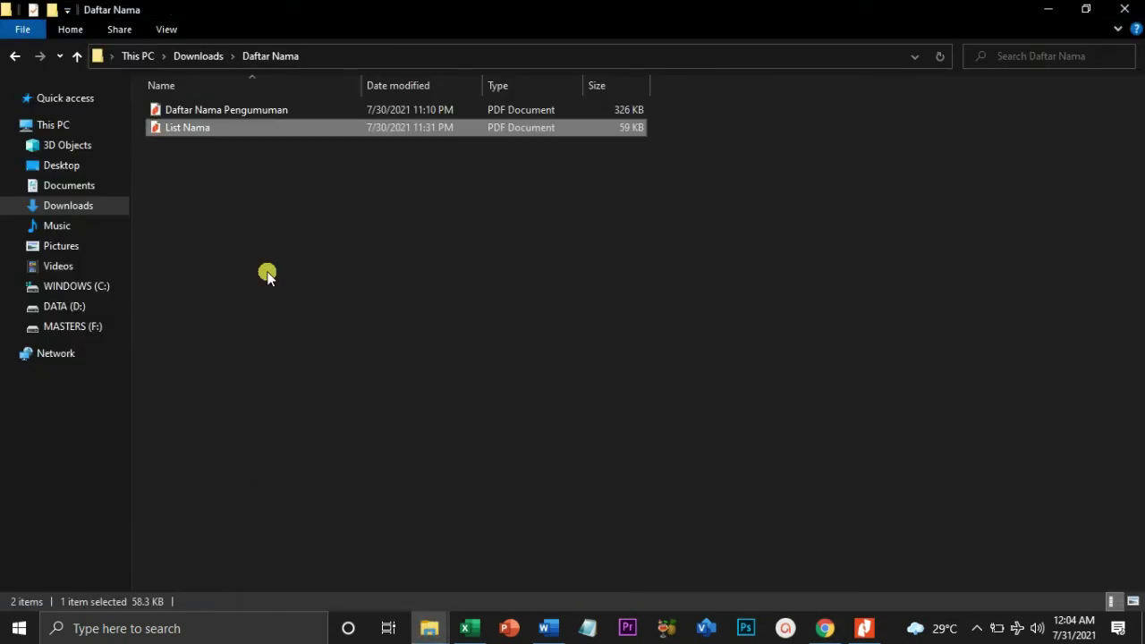
drag(215, 114, 590, 346)
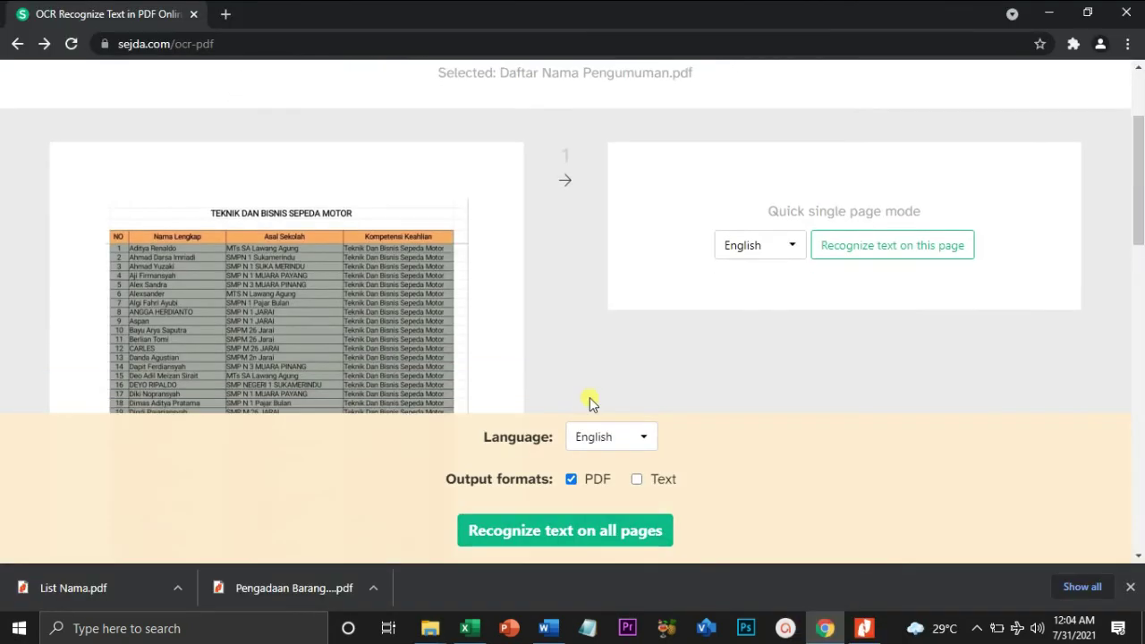
click(550, 532)
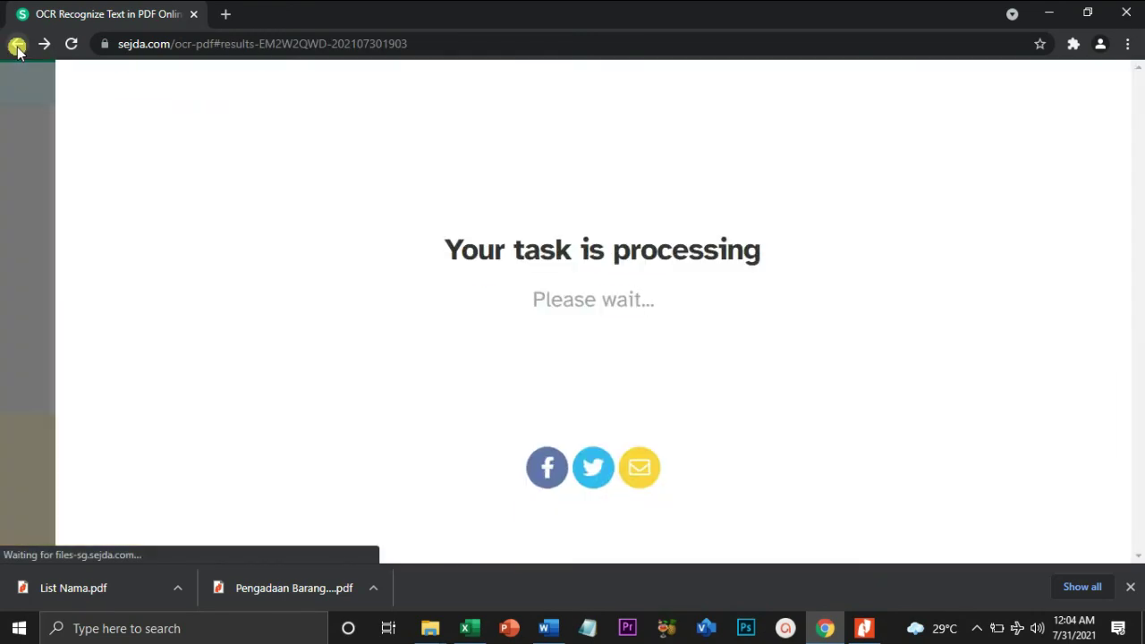
click(1101, 86)
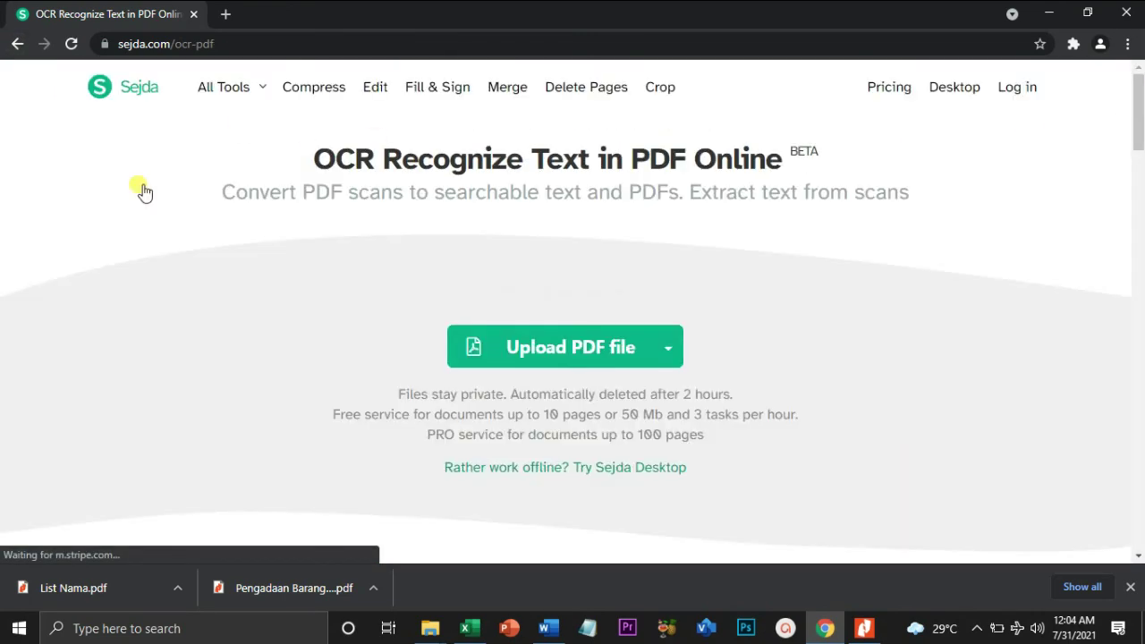
Step: Upload the List Nama PDF from the Daftar Nama folder to the OCR tool
mouse_move(431, 627)
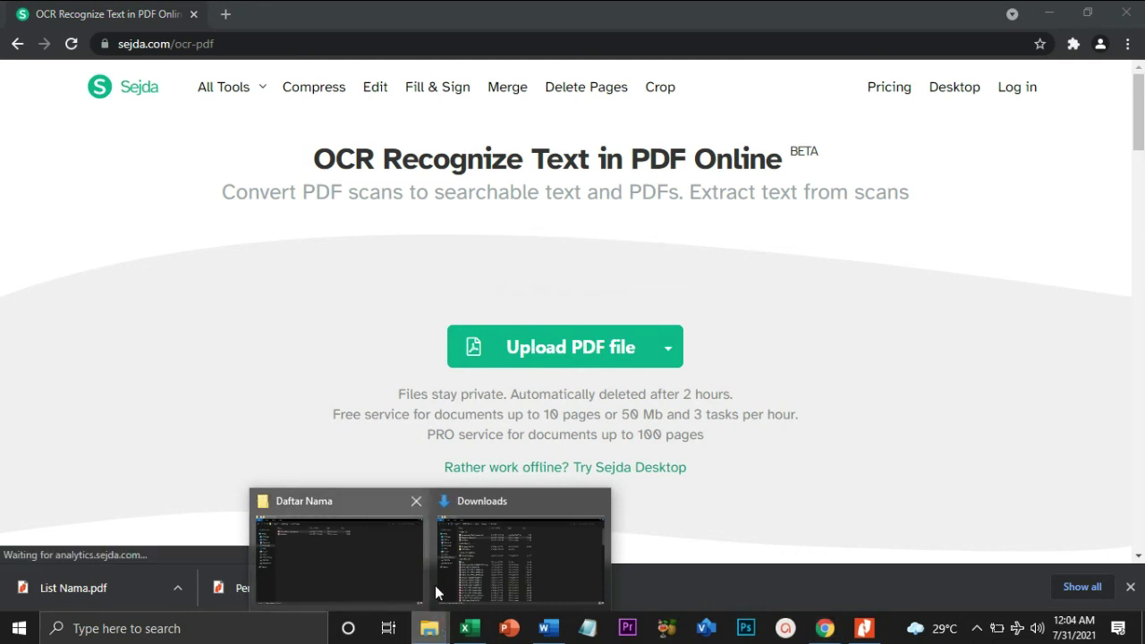
mouse_move(468, 567)
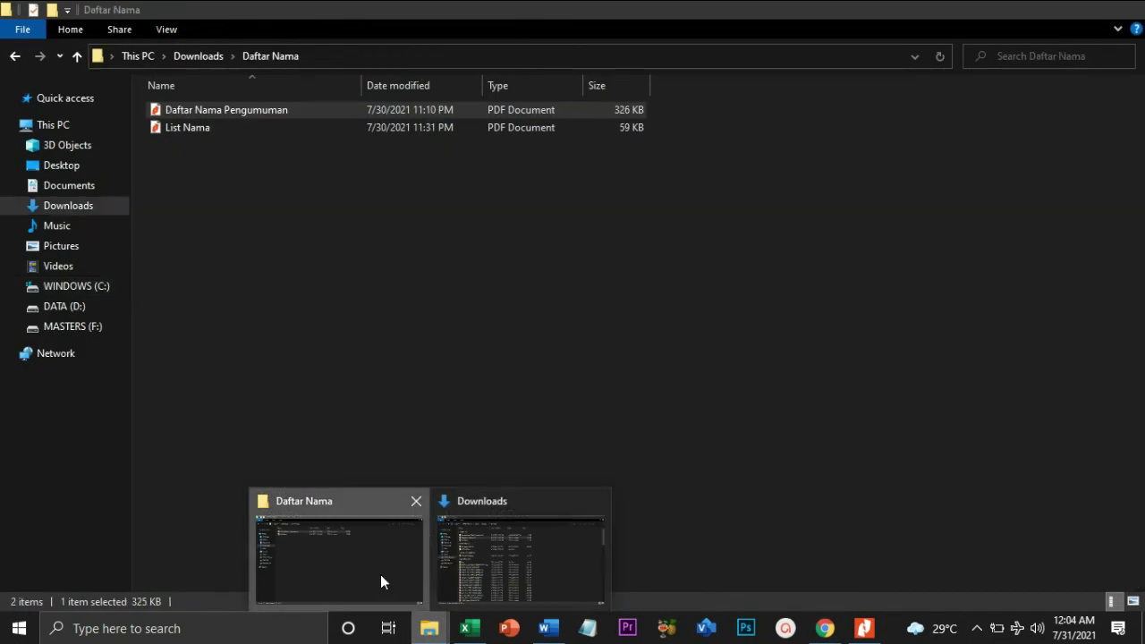
click(380, 581)
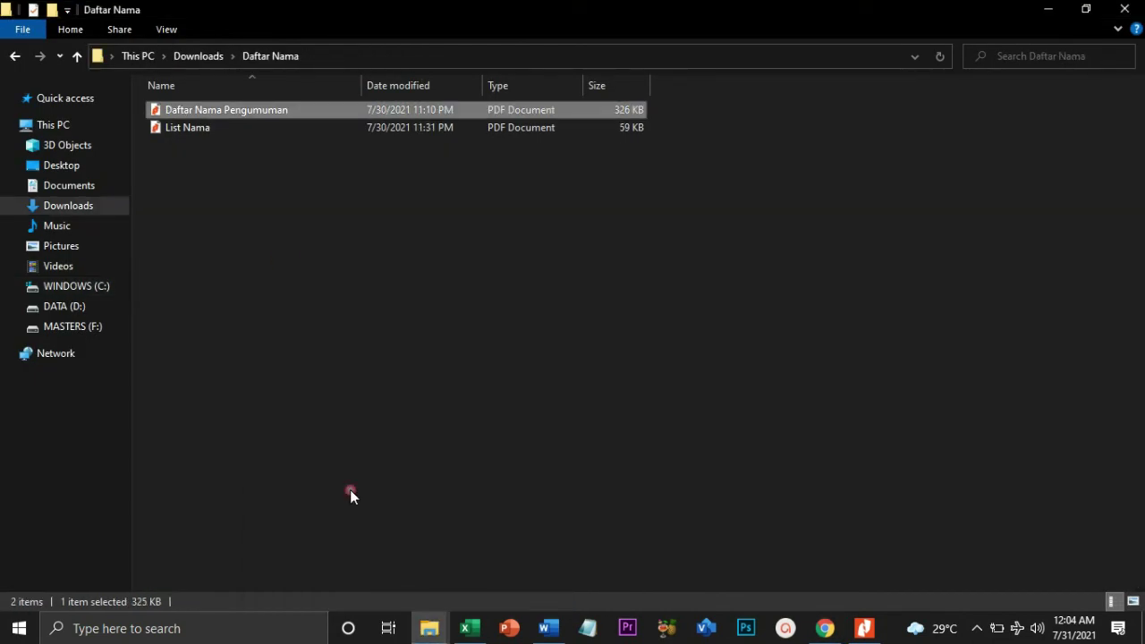
click(204, 128)
drag(204, 128, 581, 322)
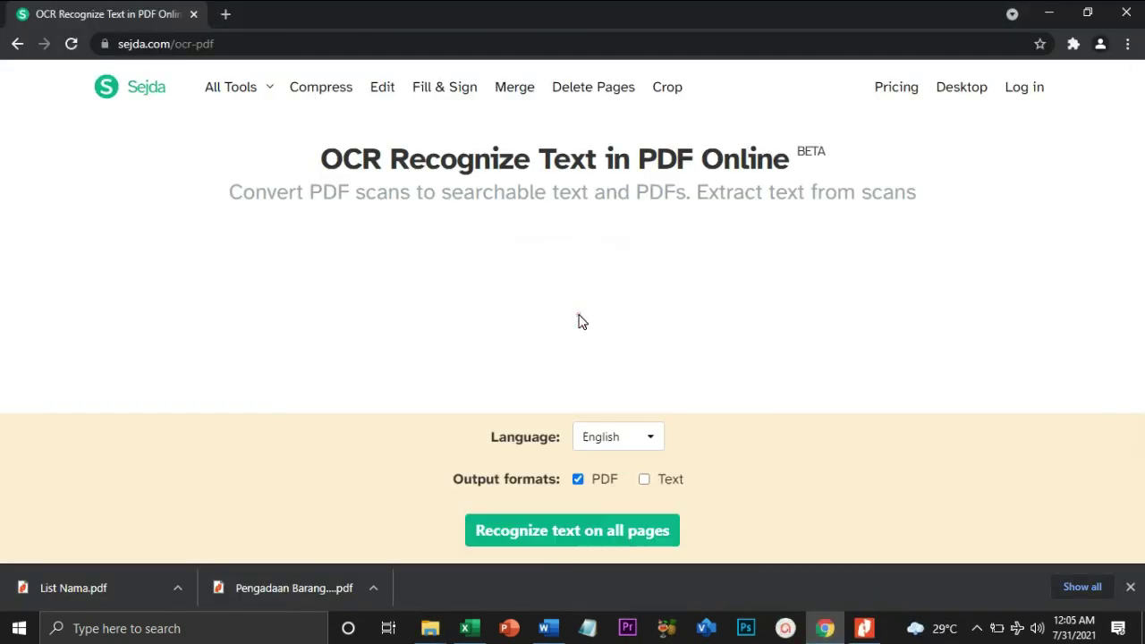
scroll(579, 324, down, 1)
Step: Recognize the text on all pages of List Nama, download the resulting PDF and close the results
click(550, 530)
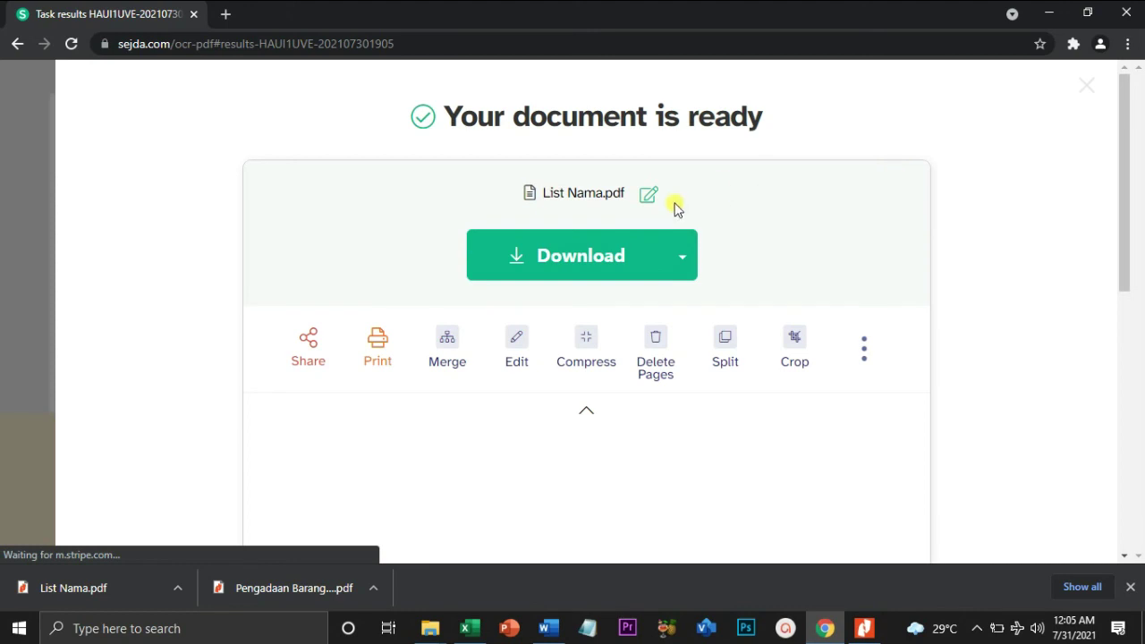
click(607, 244)
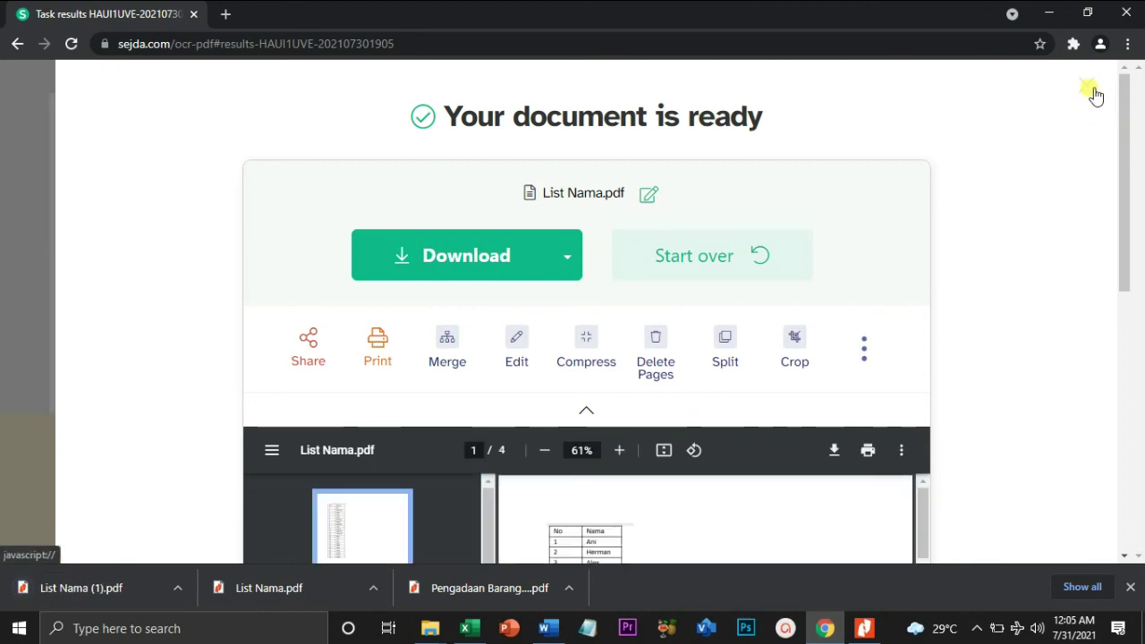
click(1088, 87)
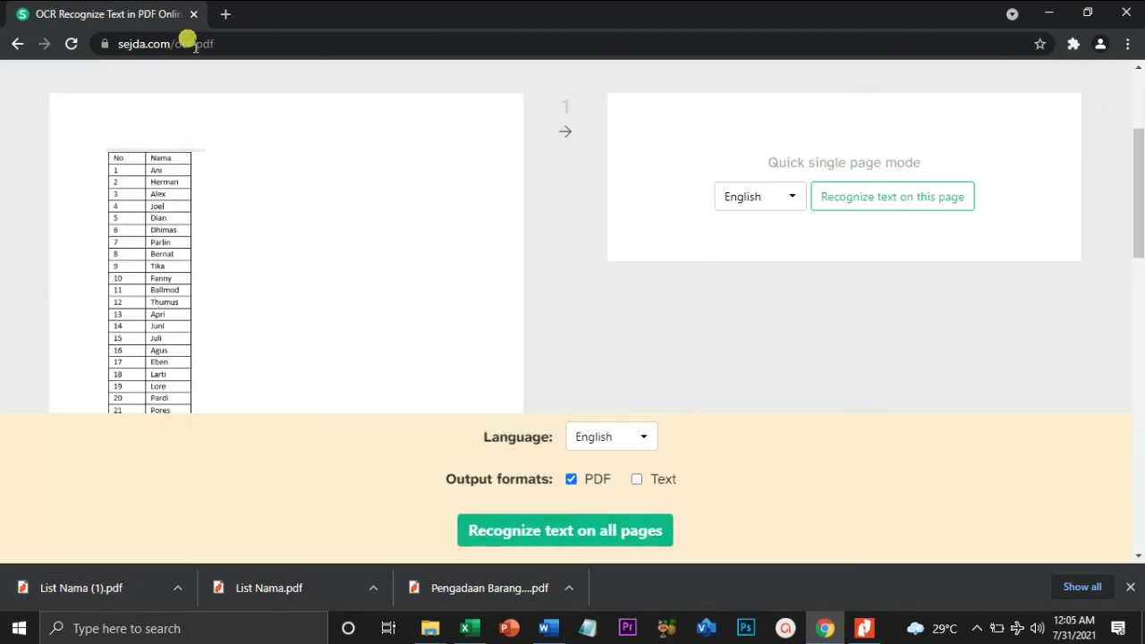
Step: Reopen the OCR tool from the list of all tools and upload the List Nama PDF from the Daftar Nama folder again
scroll(806, 134, up, 3)
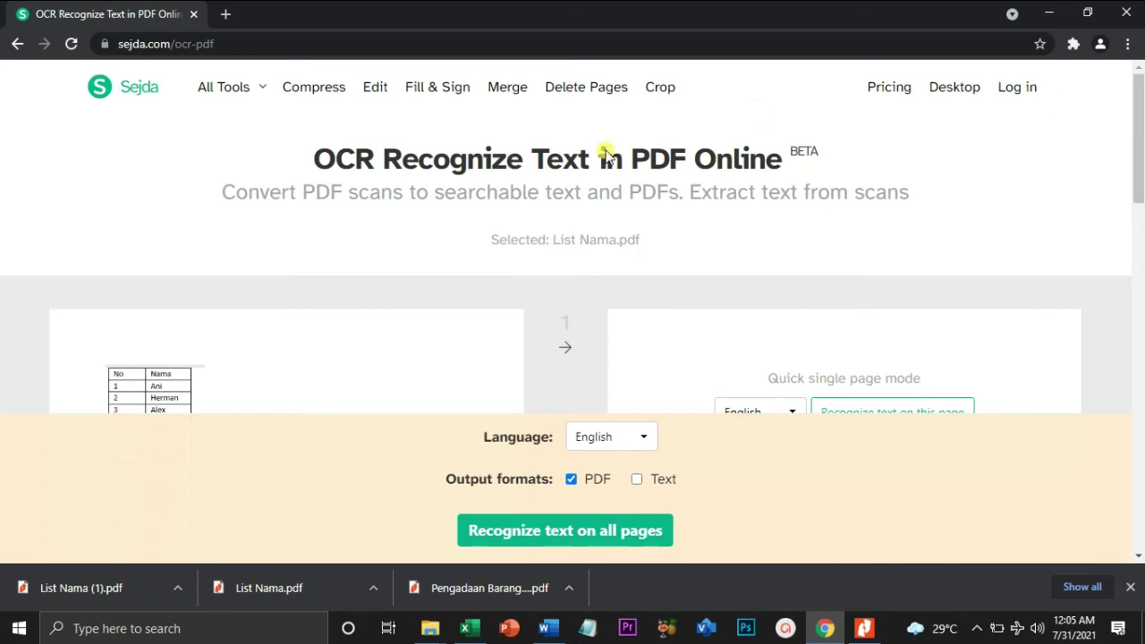
click(248, 86)
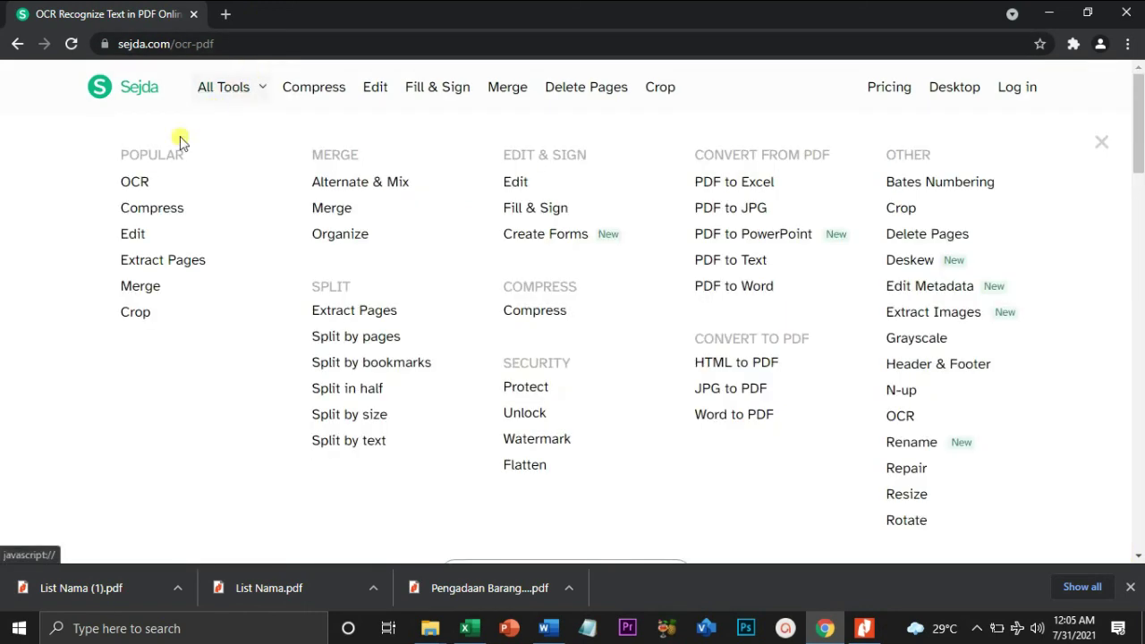
click(139, 184)
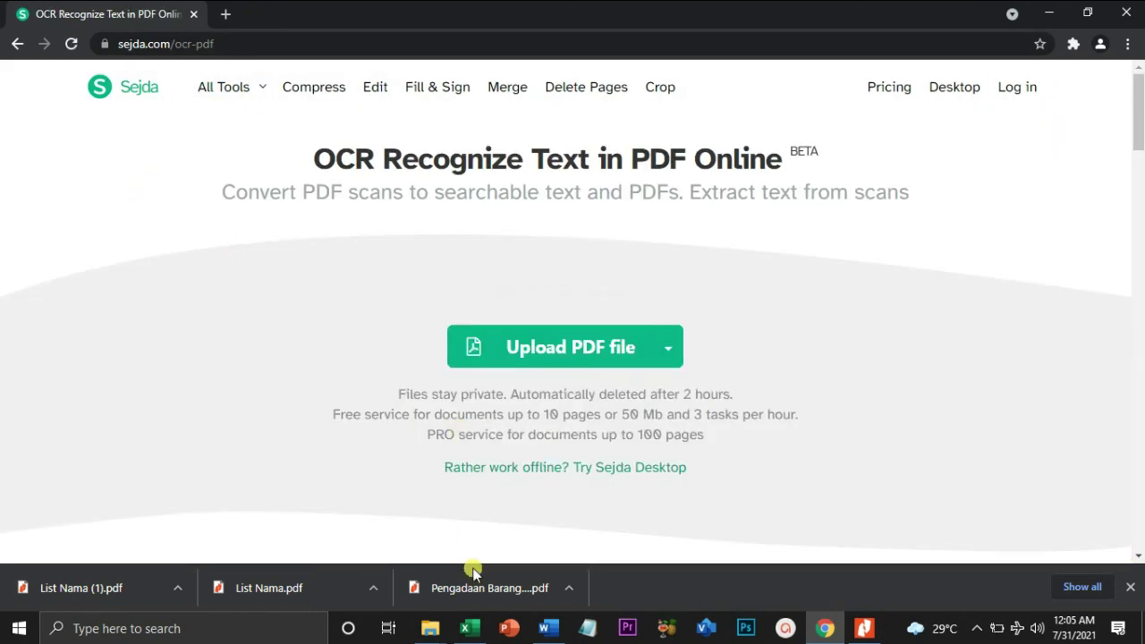
click(430, 630)
click(378, 571)
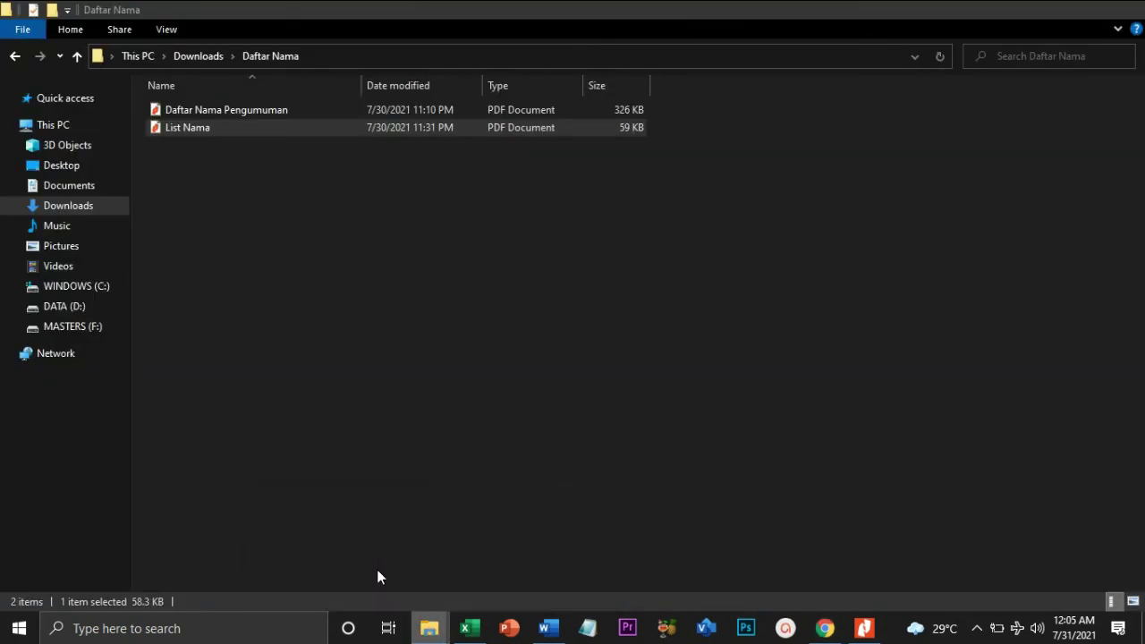
drag(237, 135, 601, 352)
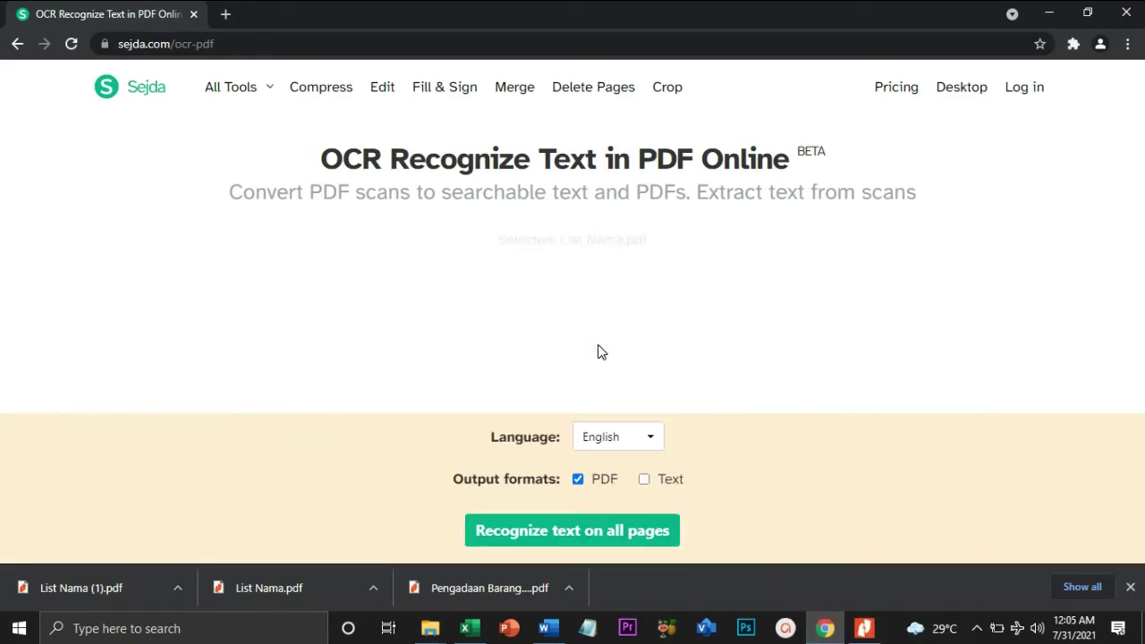
Step: Try to recognize the text on all pages of the newly uploaded List Nama PDF
scroll(598, 344, down, 3)
click(574, 531)
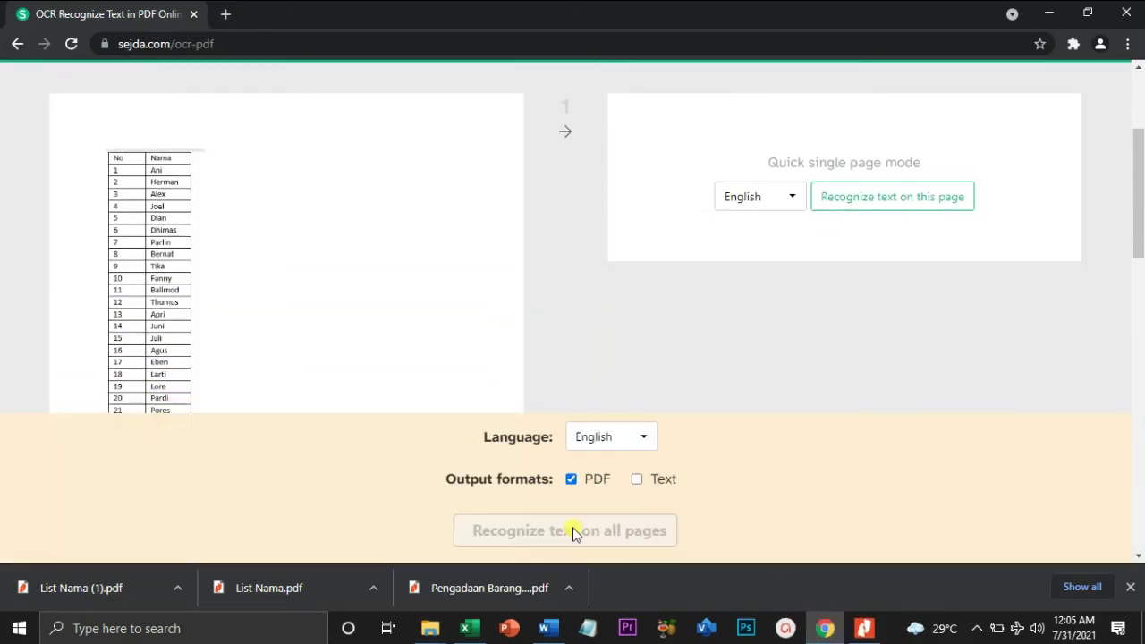
click(573, 530)
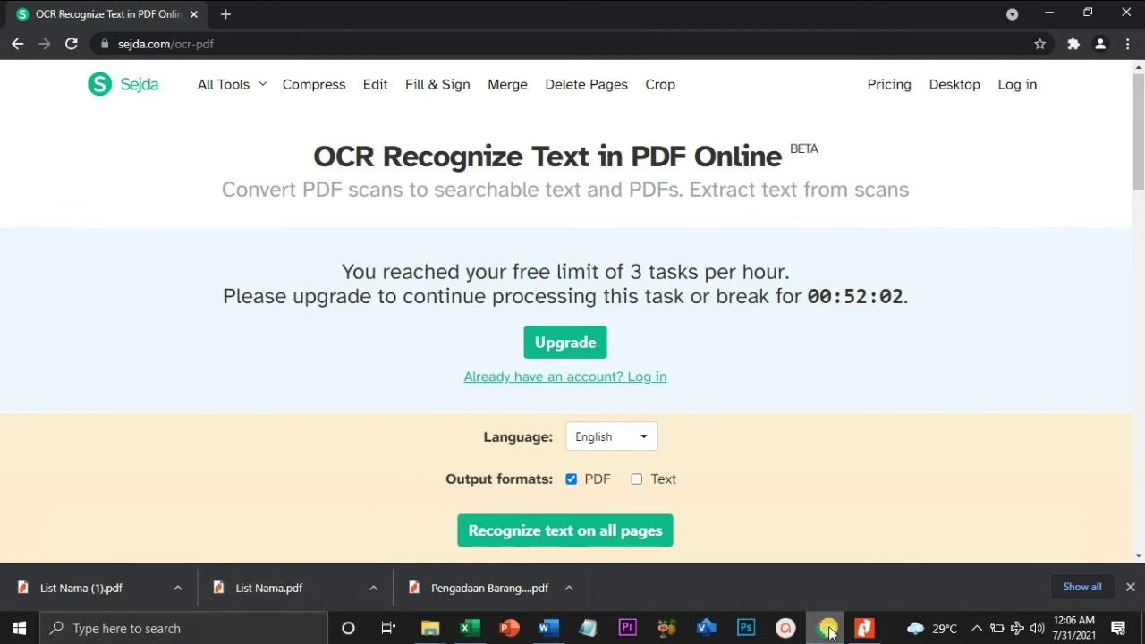
mouse_move(827, 632)
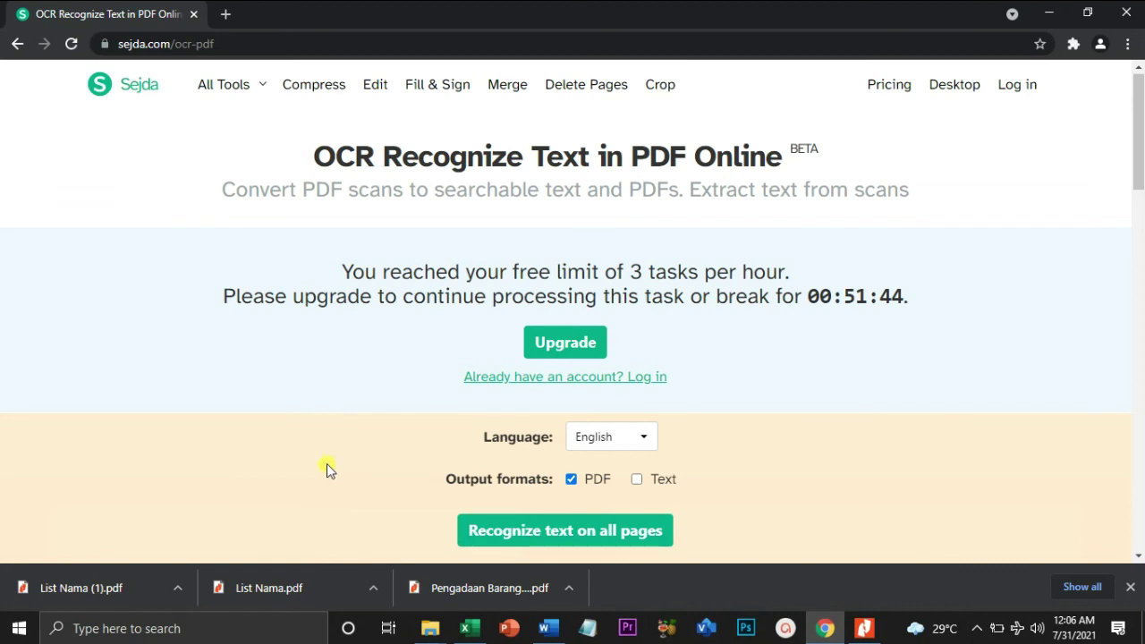
click(53, 628)
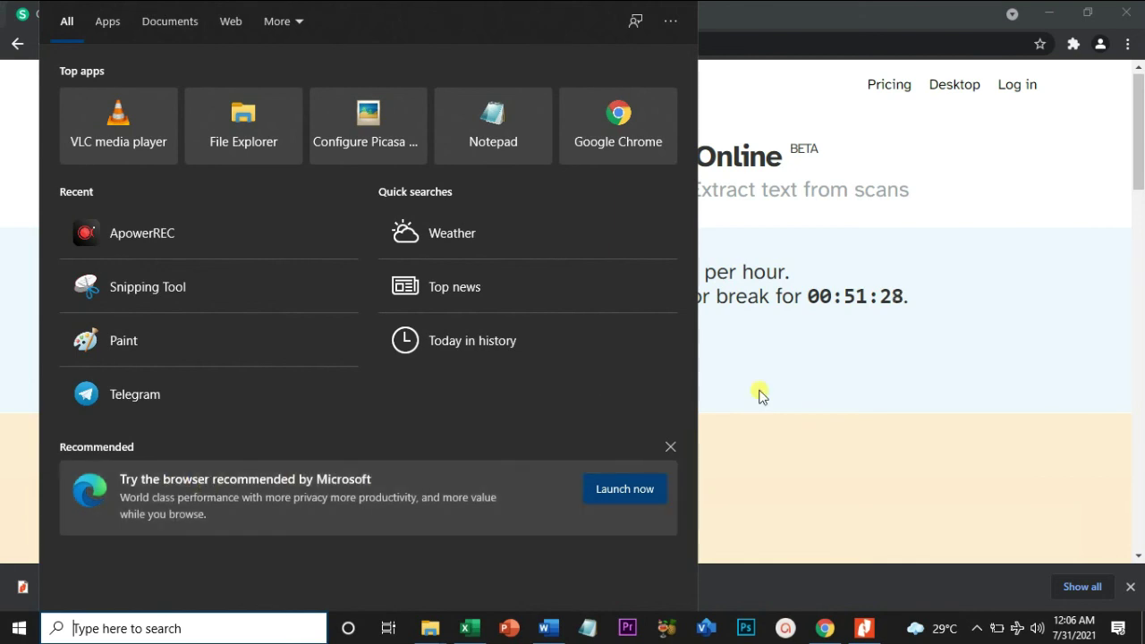
click(825, 413)
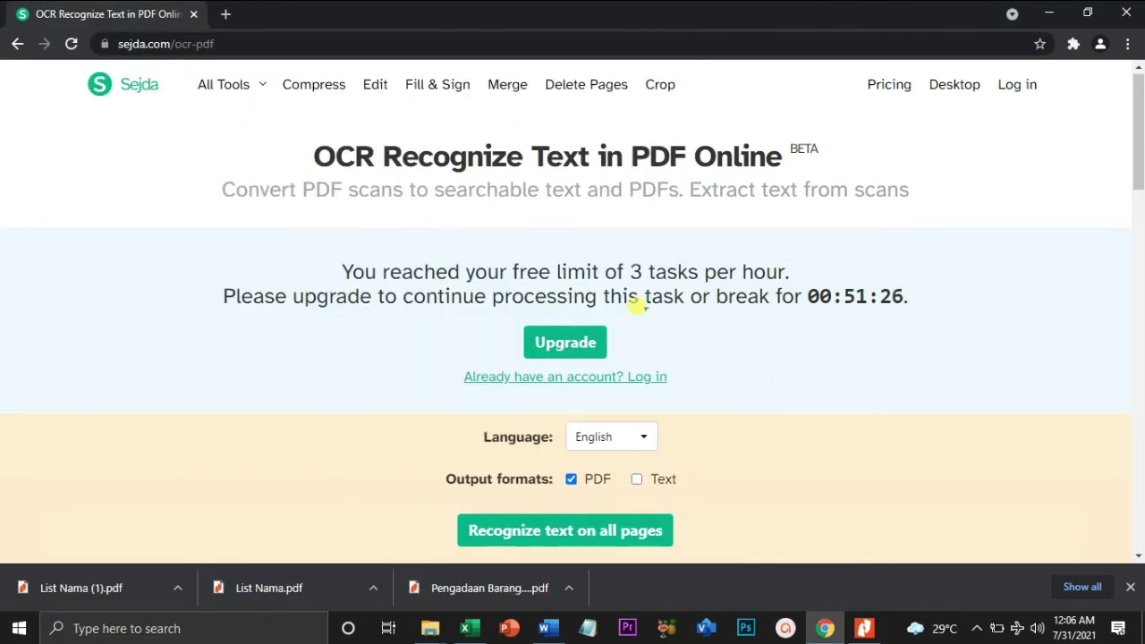